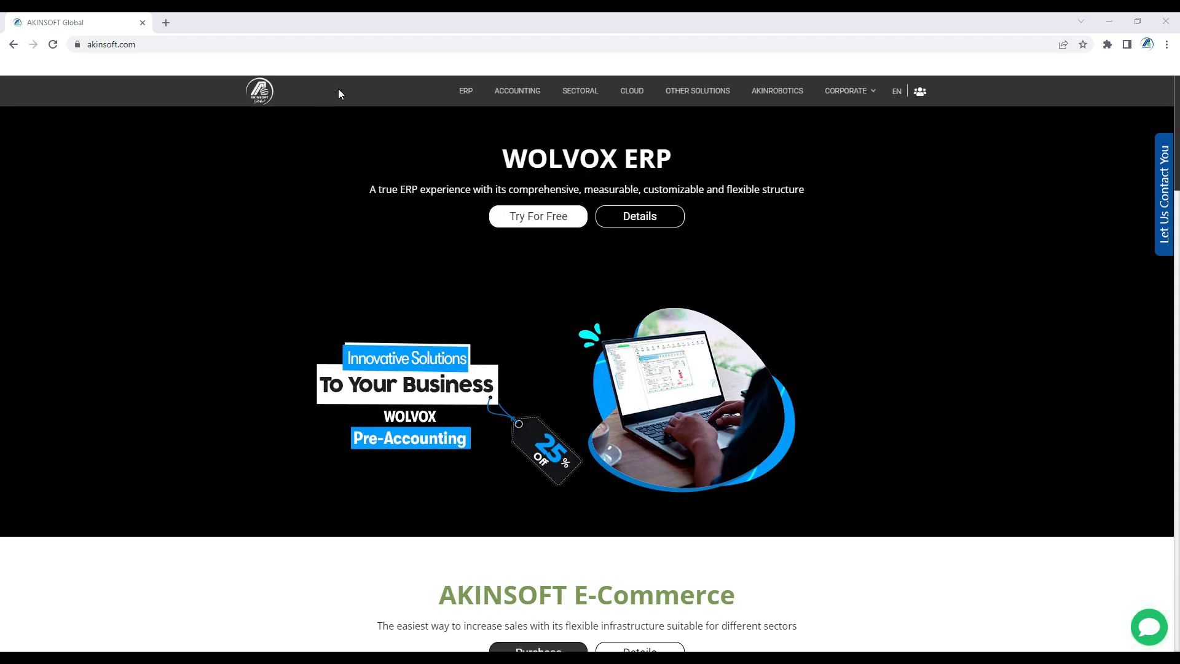
Go to akinsoft.com and open the download information on the WOLVOX ERP details page
click(89, 44)
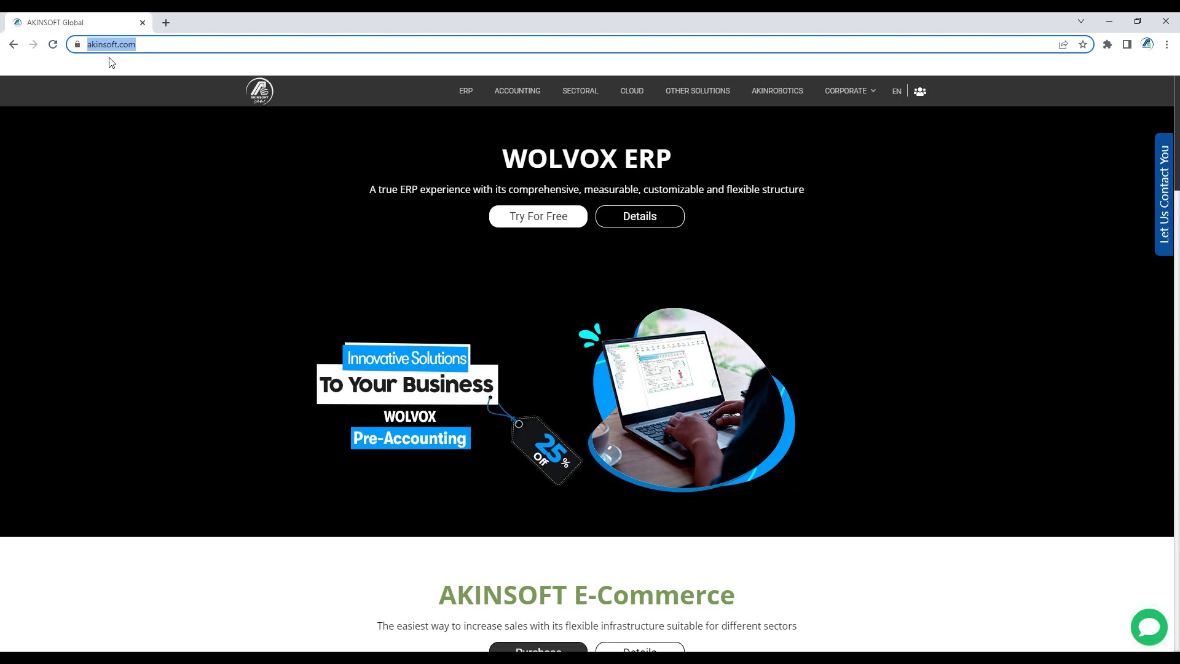
click(670, 224)
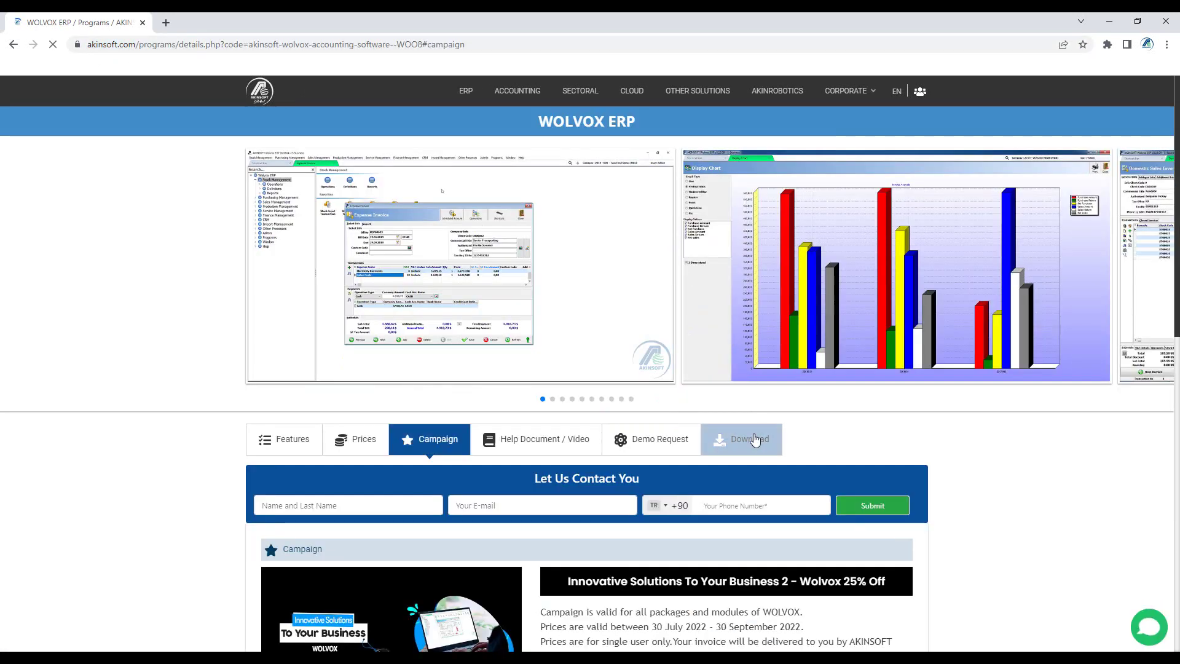
click(755, 440)
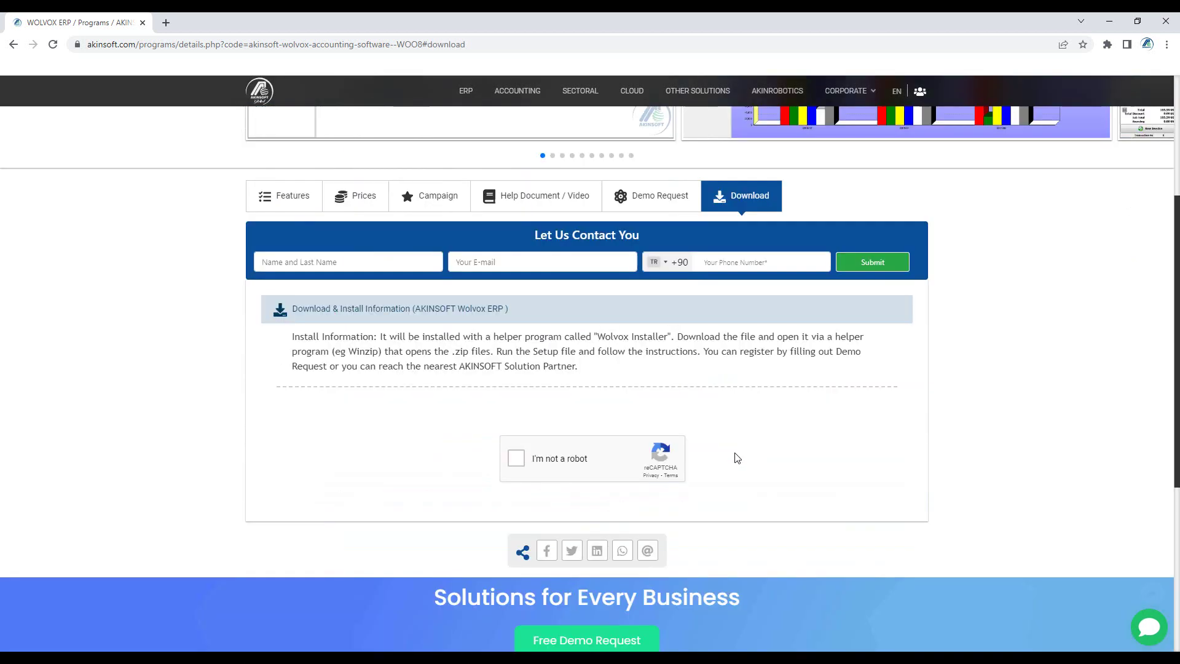
Pass the reCAPTCHA check and download the Wolvox installer8.02.08.zip
click(568, 462)
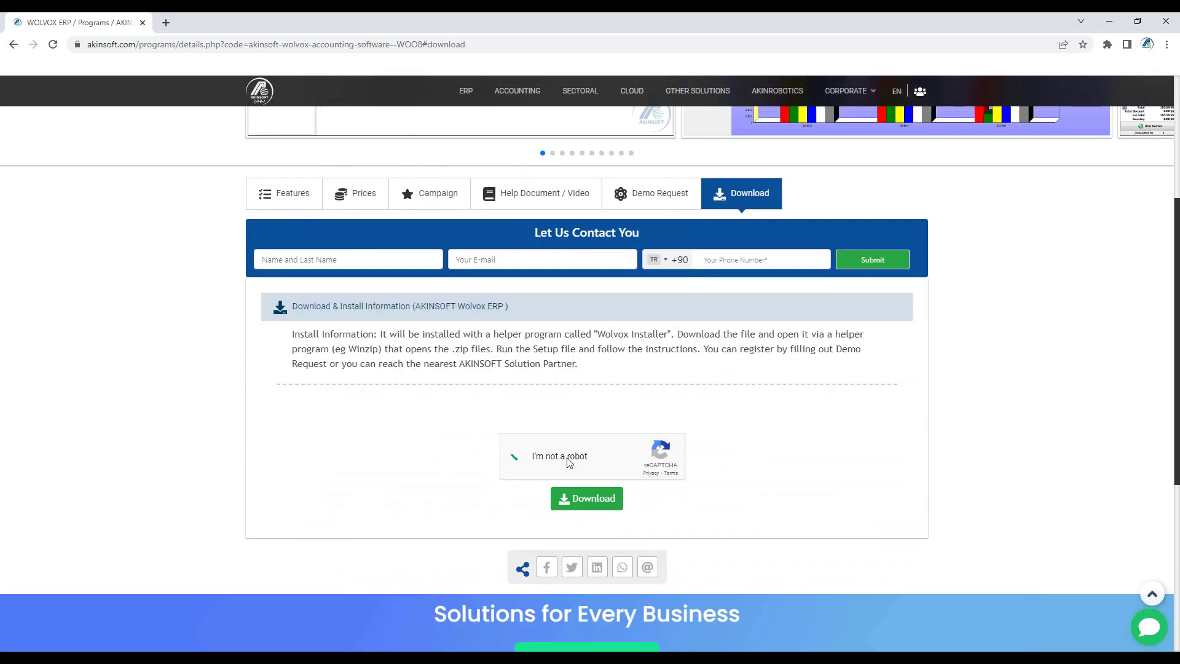
click(594, 507)
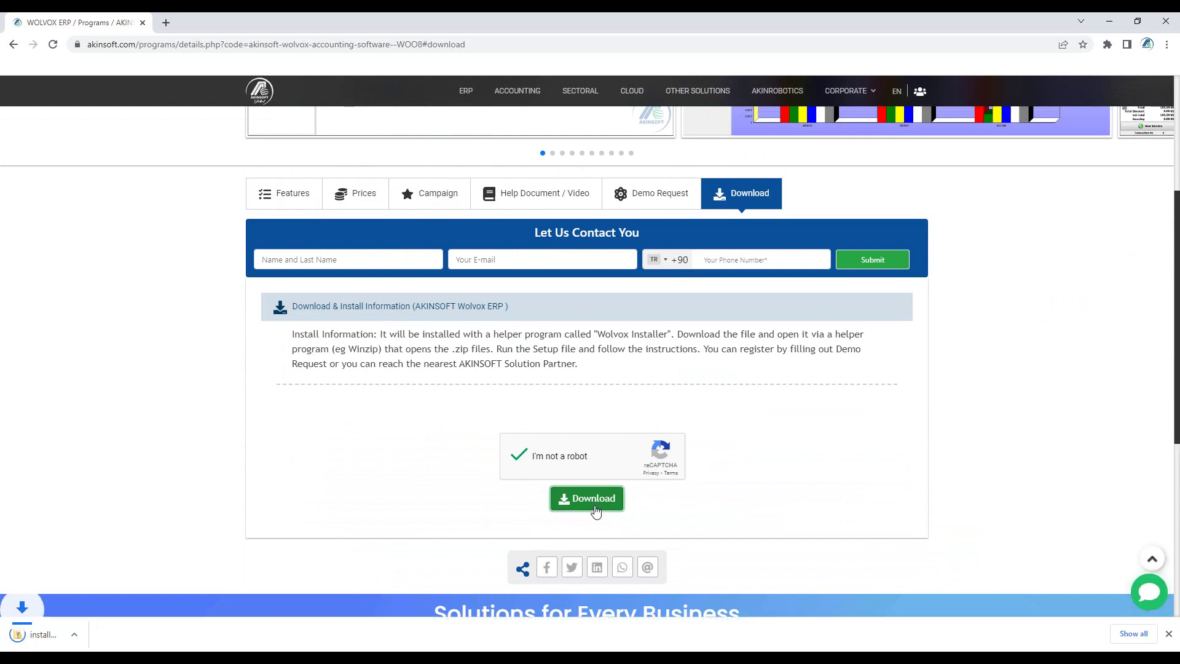
click(130, 634)
Open installer8.02.08 in Downloads, then its Kur subfolder, and select wis8setup
click(160, 594)
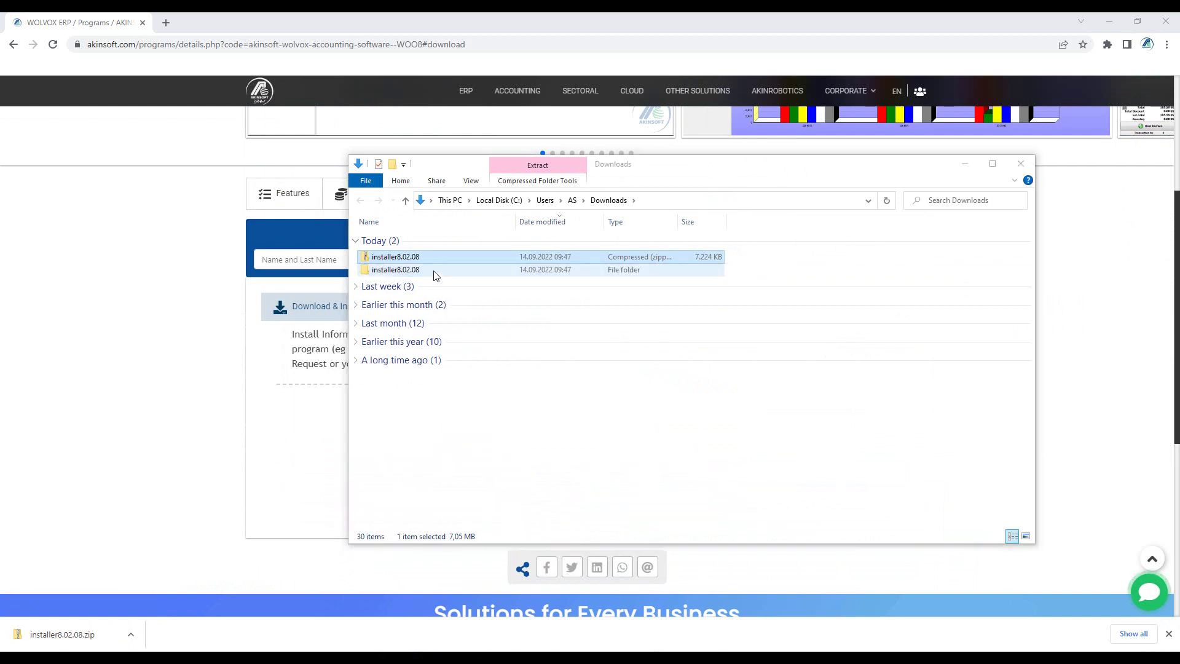
click(433, 275)
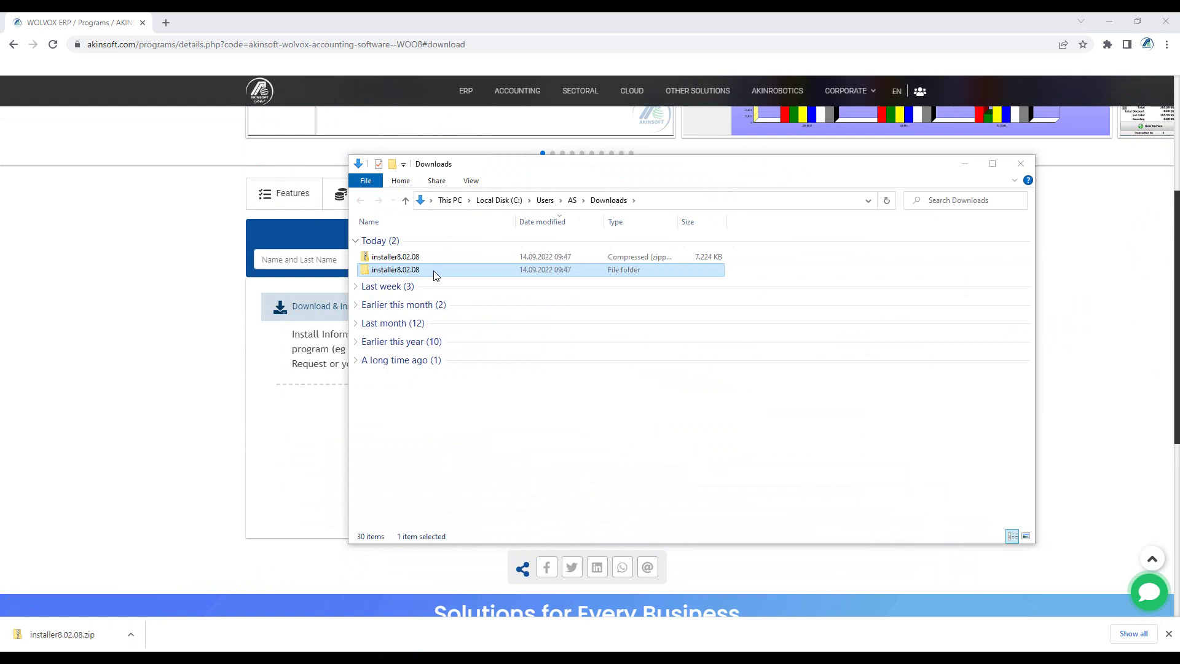
double_click(434, 275)
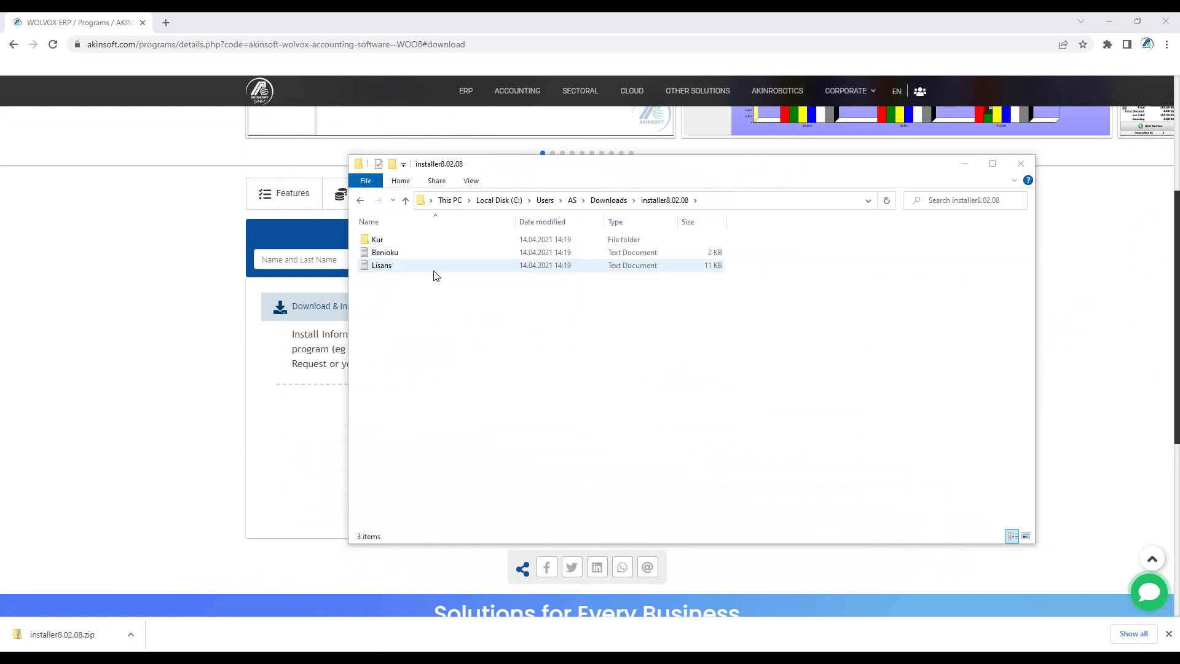
click(390, 239)
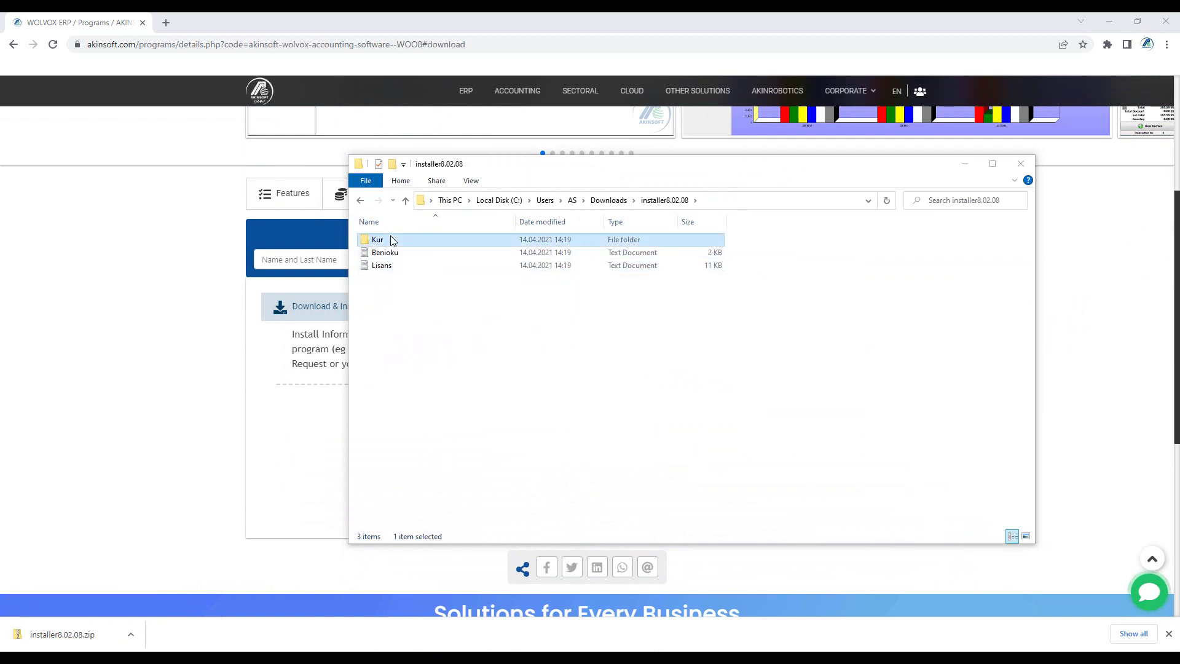
double_click(391, 239)
click(403, 245)
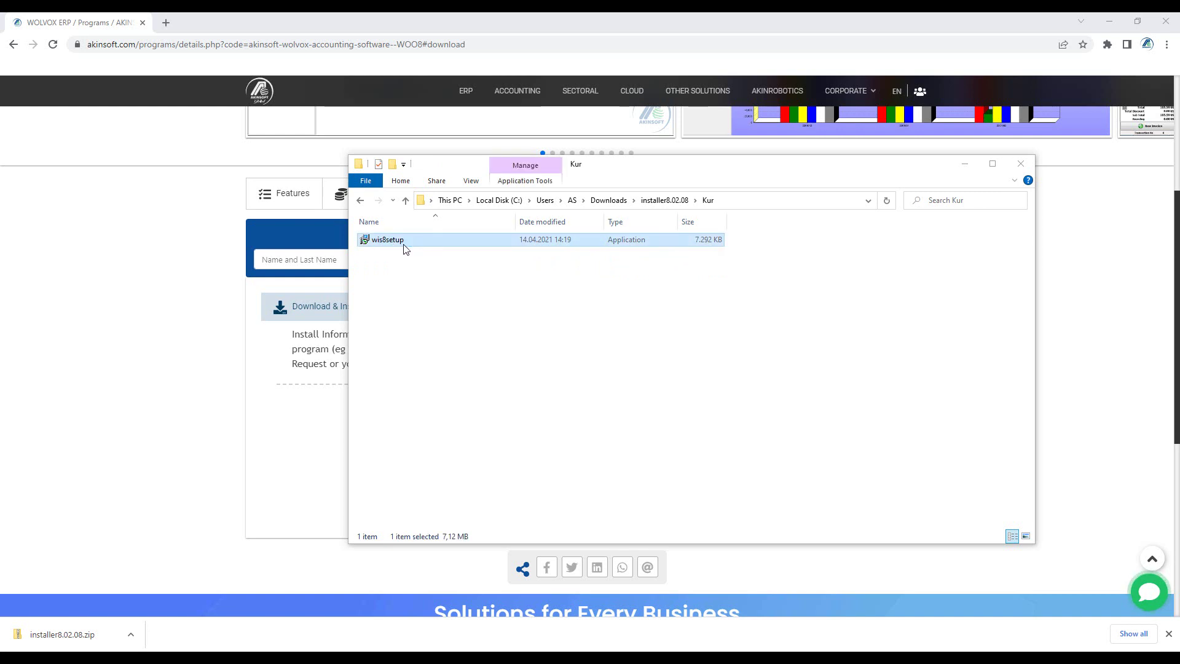
Launch wis8setup and keep English as the setup language
double_click(404, 246)
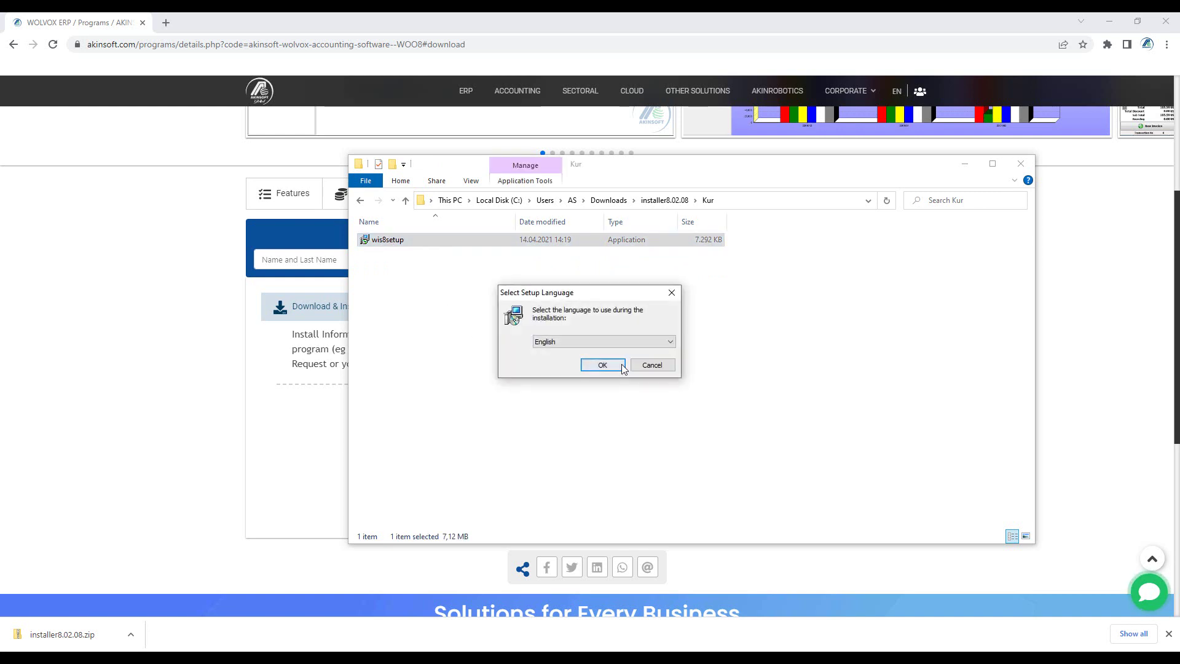
click(622, 342)
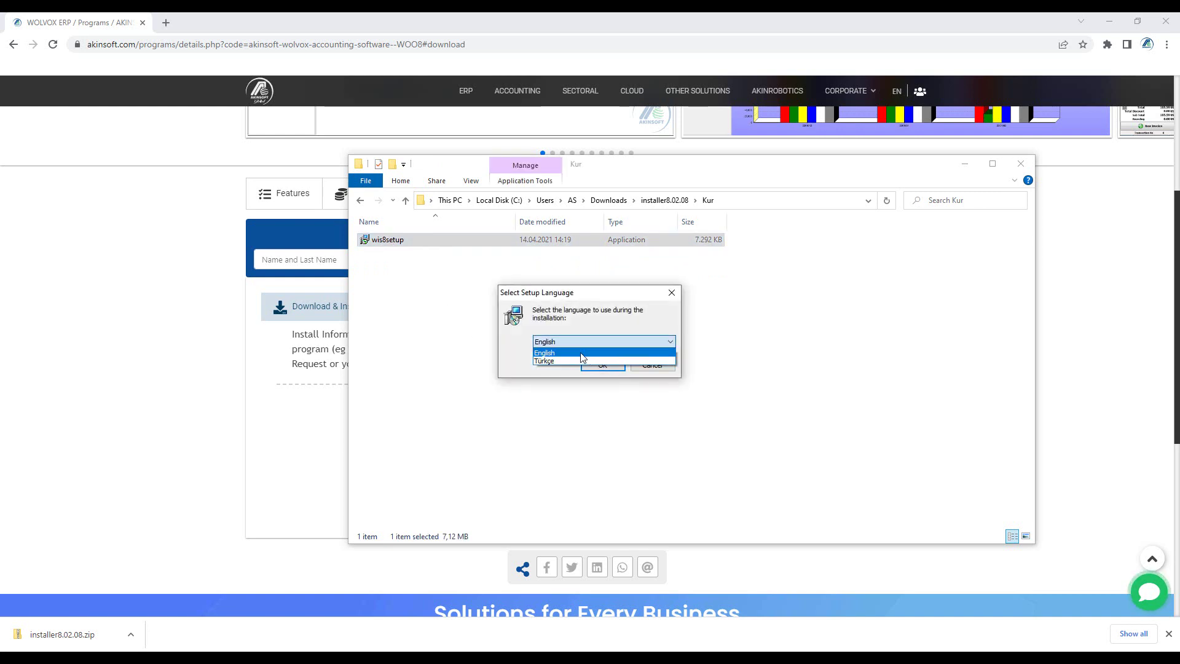
click(582, 354)
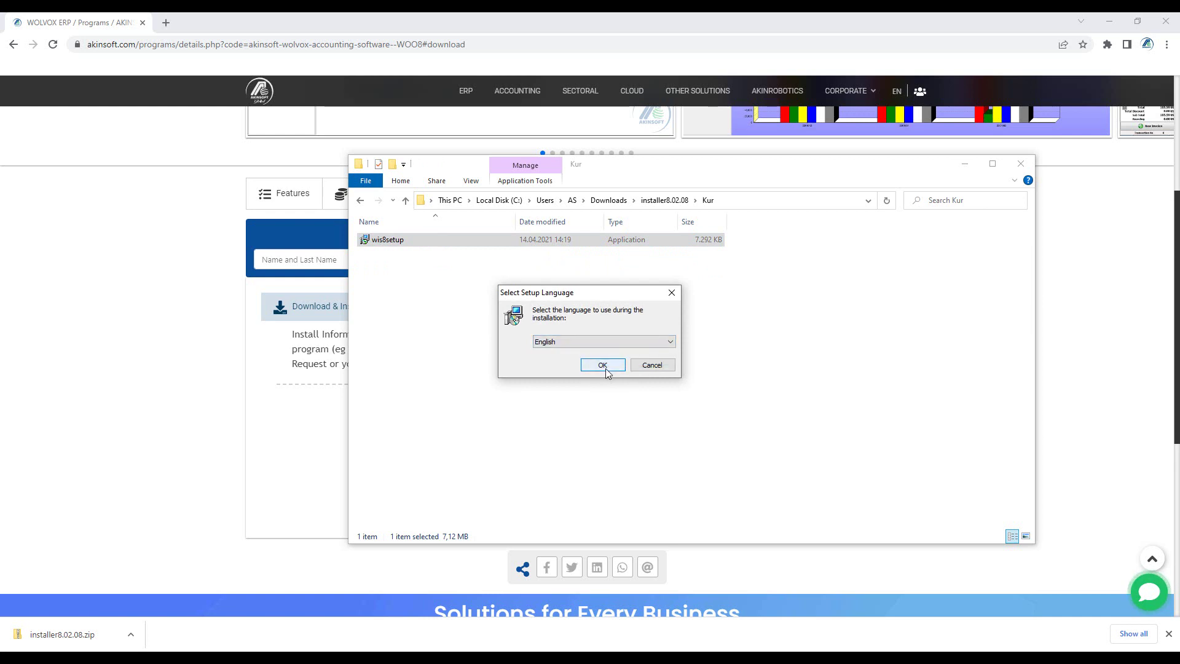
click(604, 365)
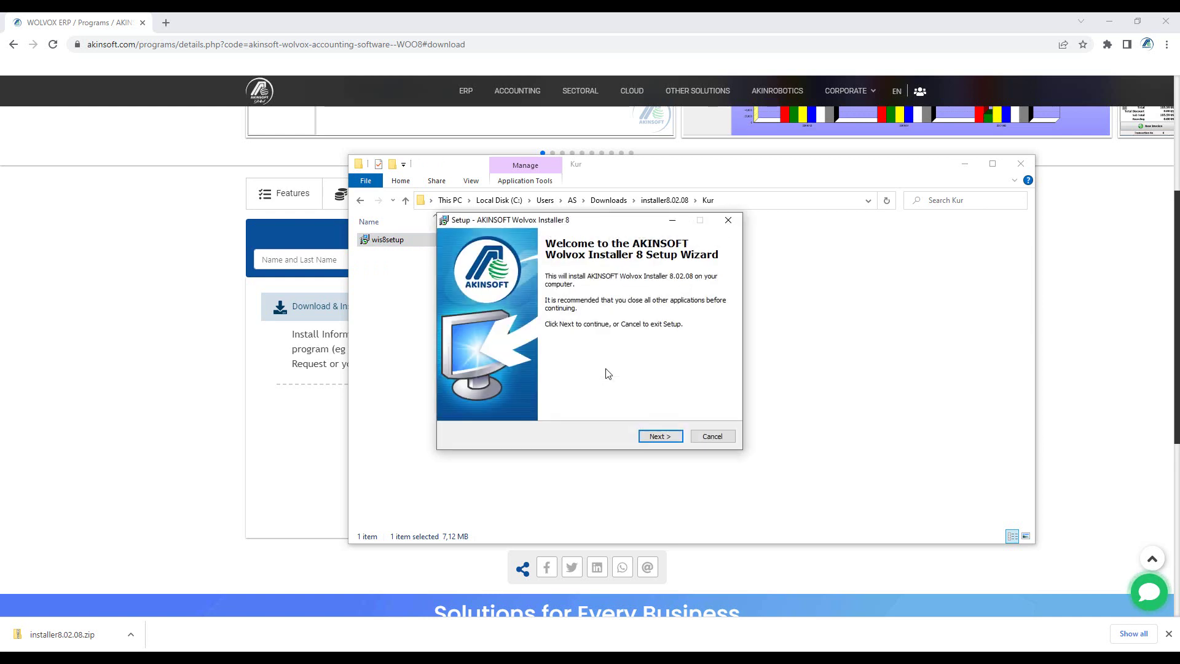
Install Wolvox Installer 8.02.08 with a desktop shortcut and finish the wizard
click(675, 442)
click(513, 316)
click(664, 436)
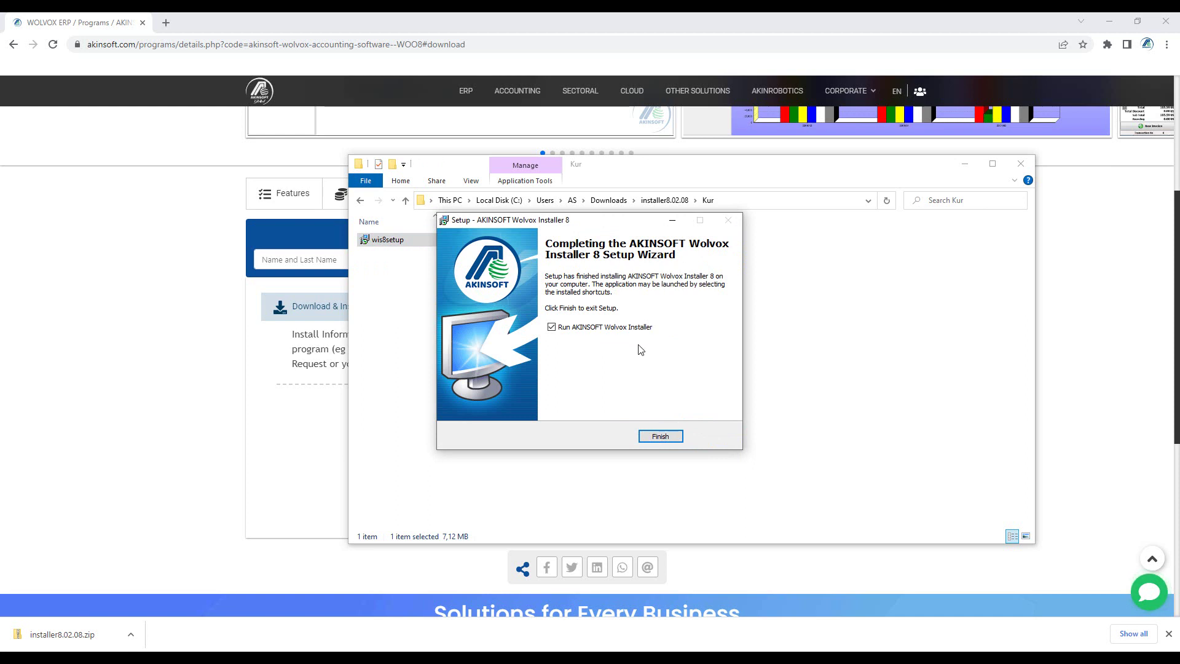
click(661, 436)
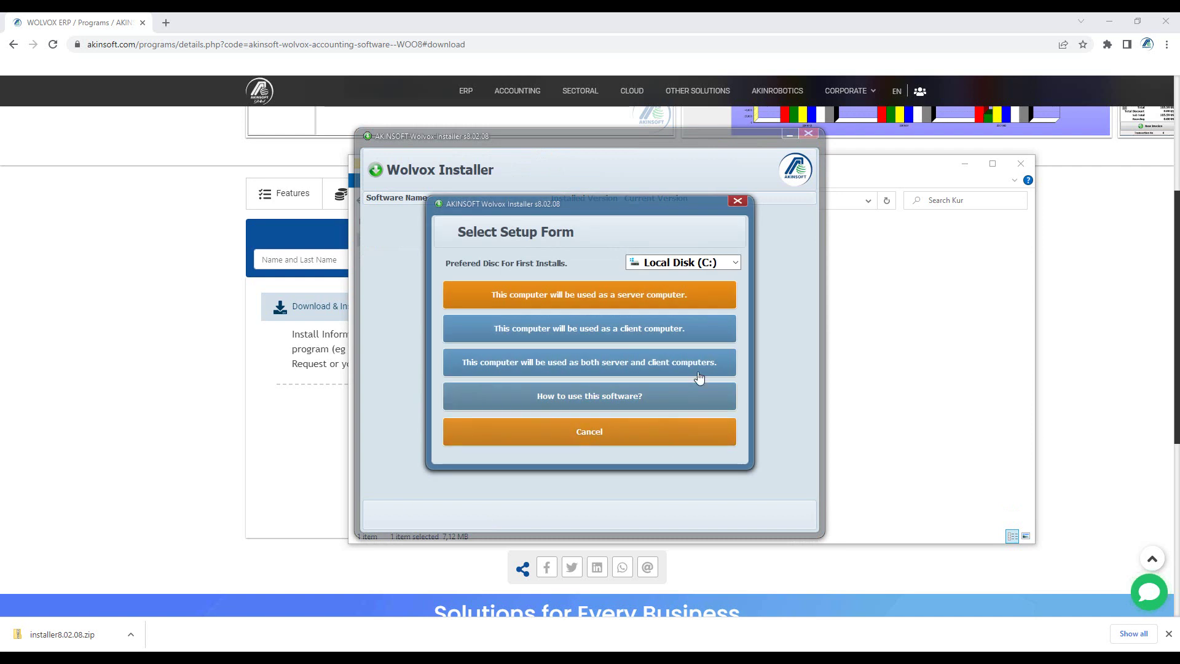
Keep Local Disk (C:) as the install disk and pick this computer's setup role
click(733, 263)
click(731, 276)
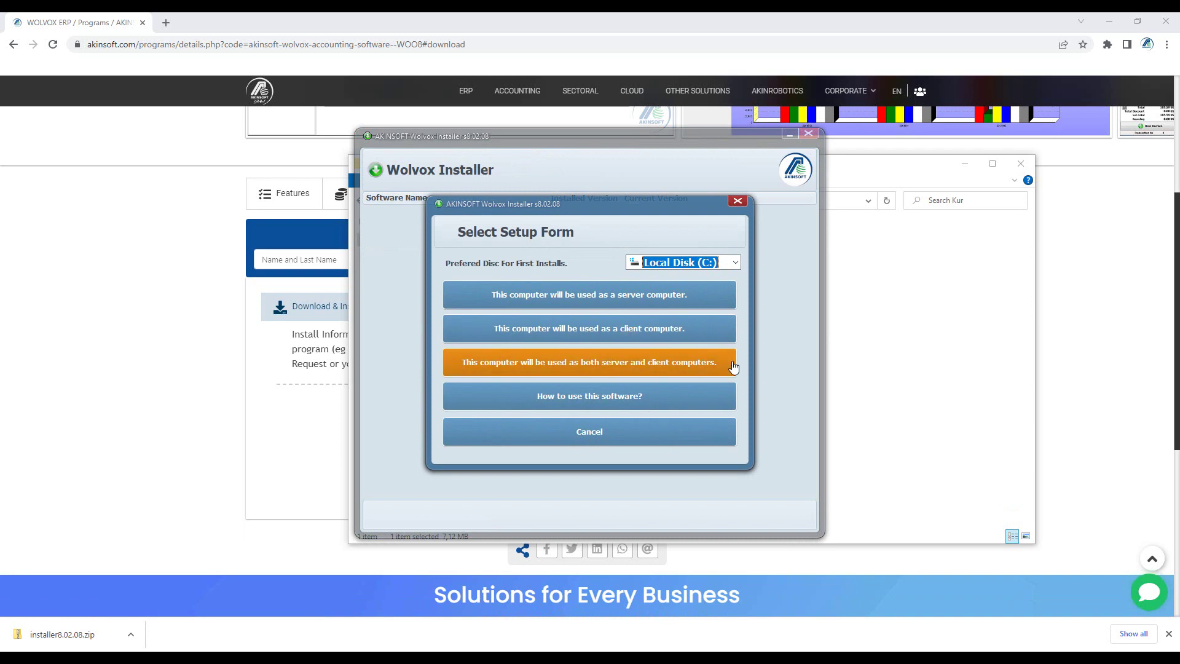
click(717, 290)
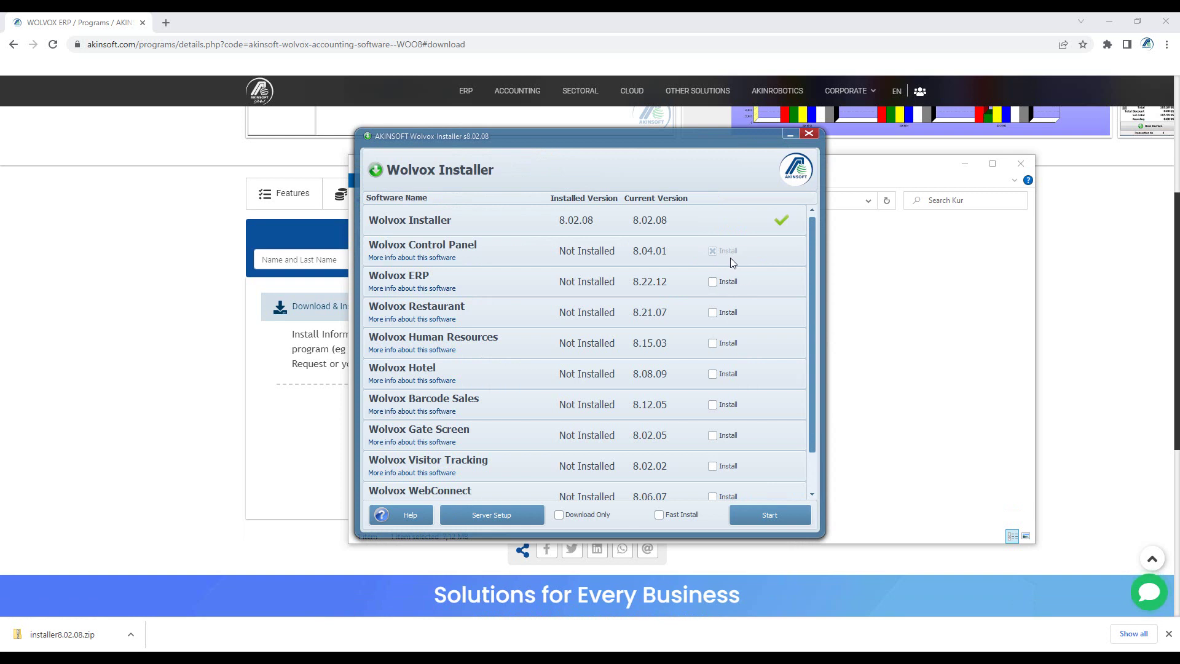
Mark only Wolvox ERP 8.22.12 for installation, with Download Only left unticked
click(725, 283)
click(723, 314)
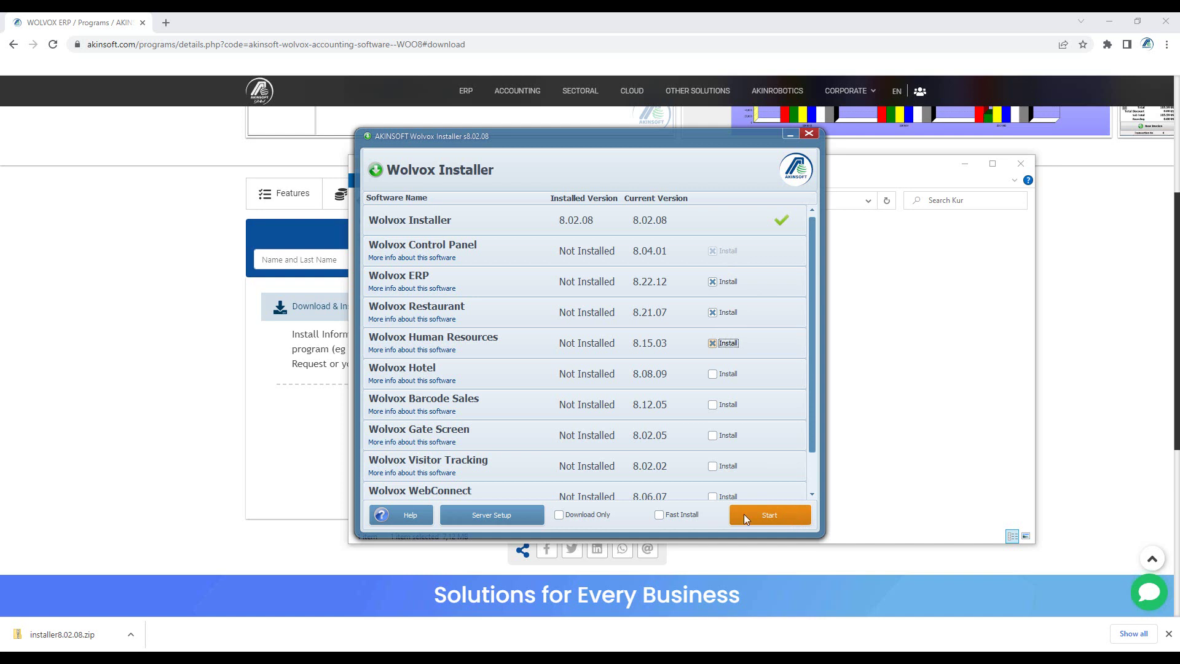
click(559, 515)
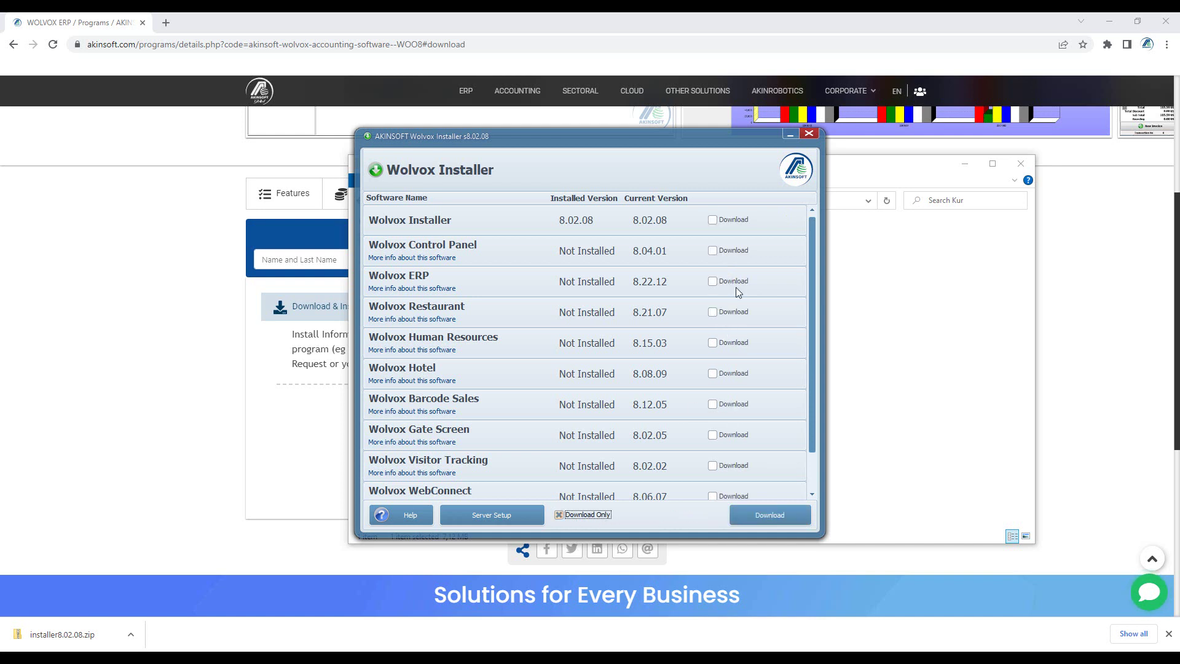
click(737, 257)
click(737, 281)
click(733, 312)
click(593, 518)
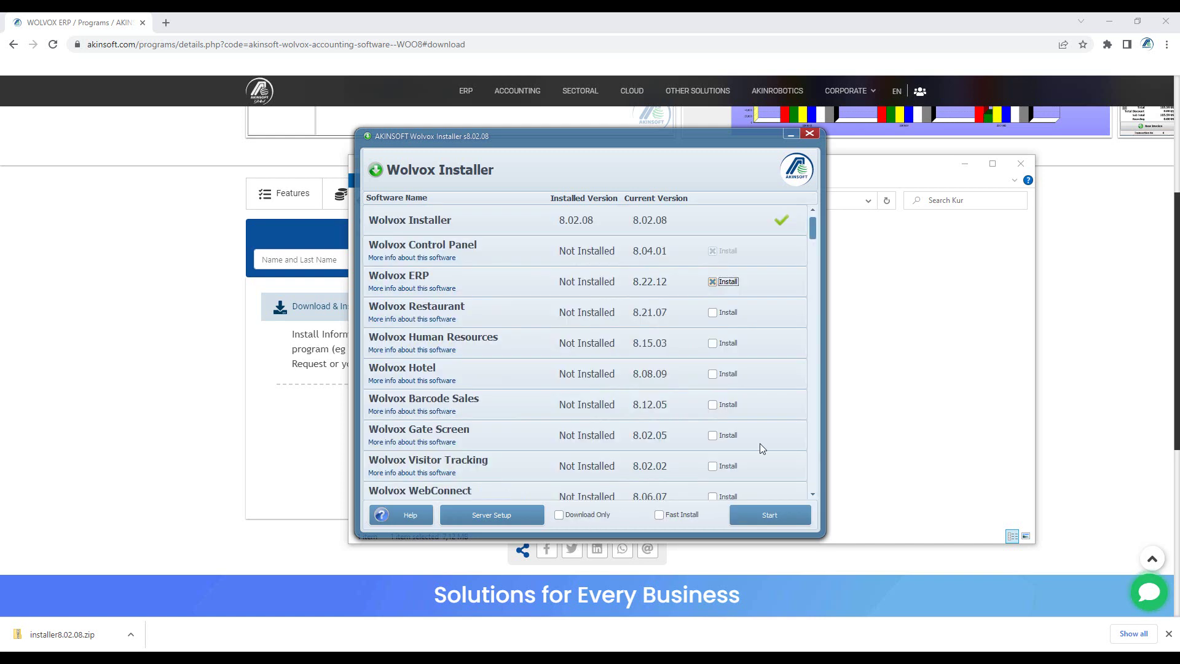
Start the installation, keep English for Kontrol Panel setup, and accept the license
click(778, 521)
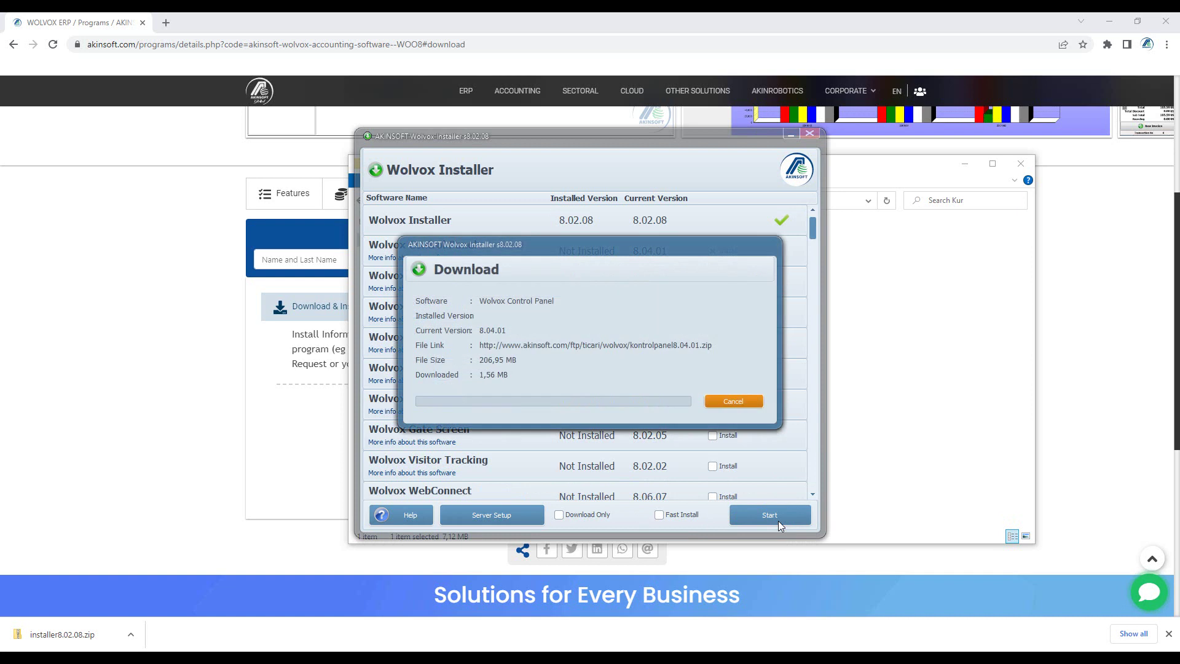
click(664, 344)
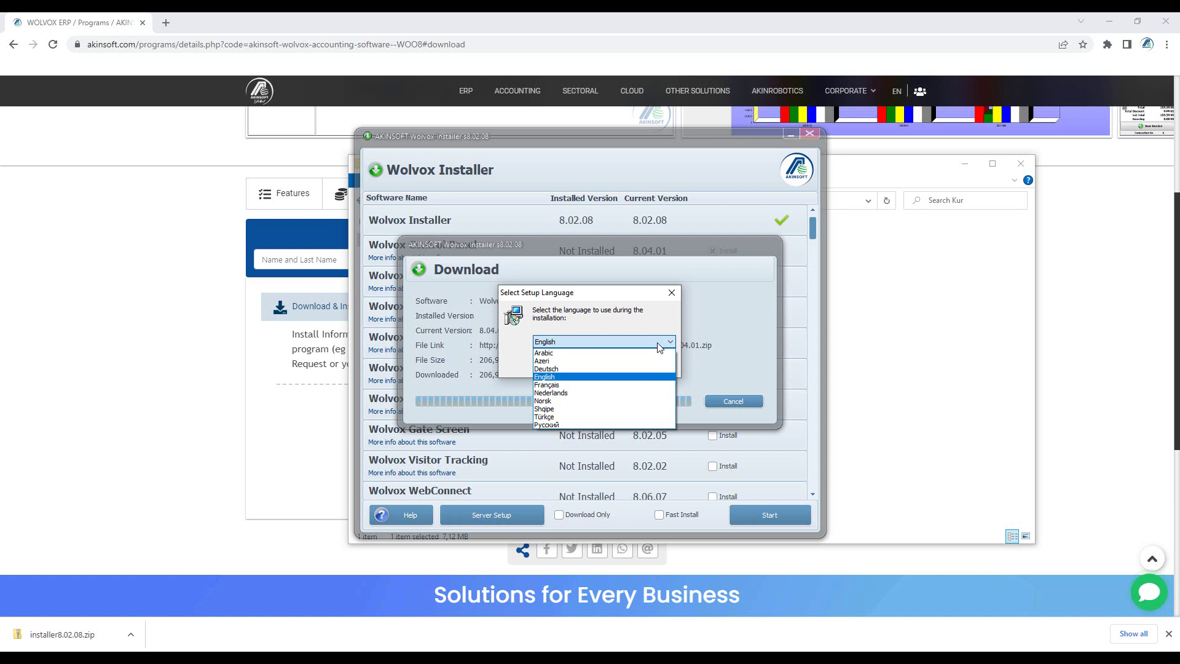
click(657, 346)
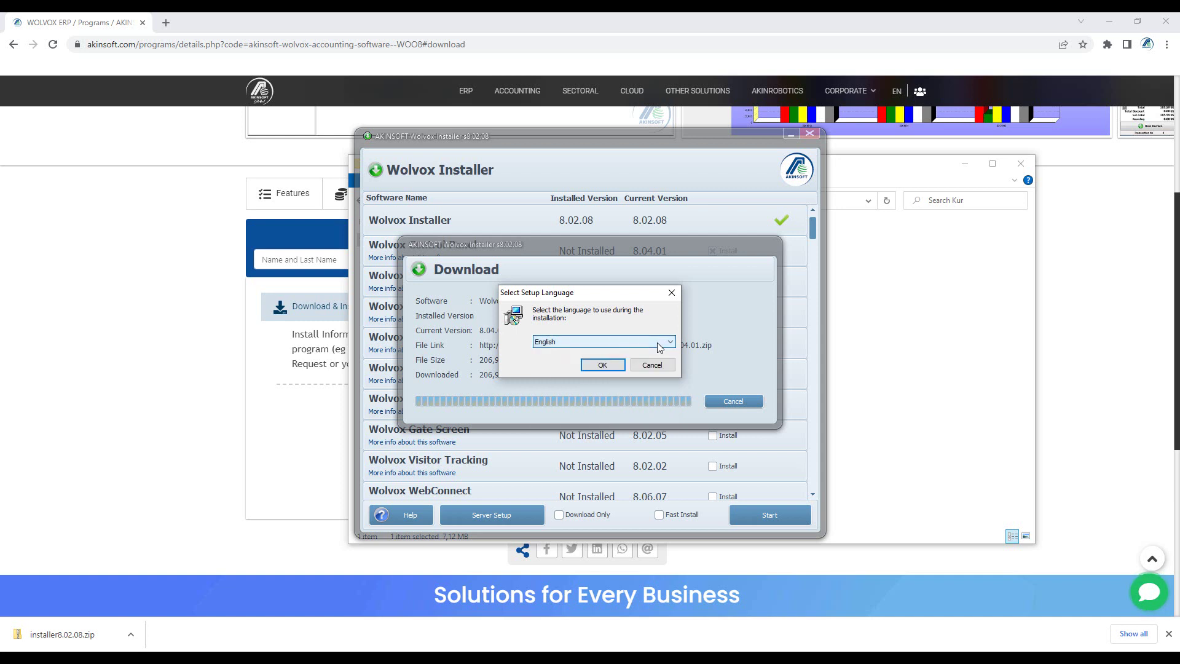
click(602, 366)
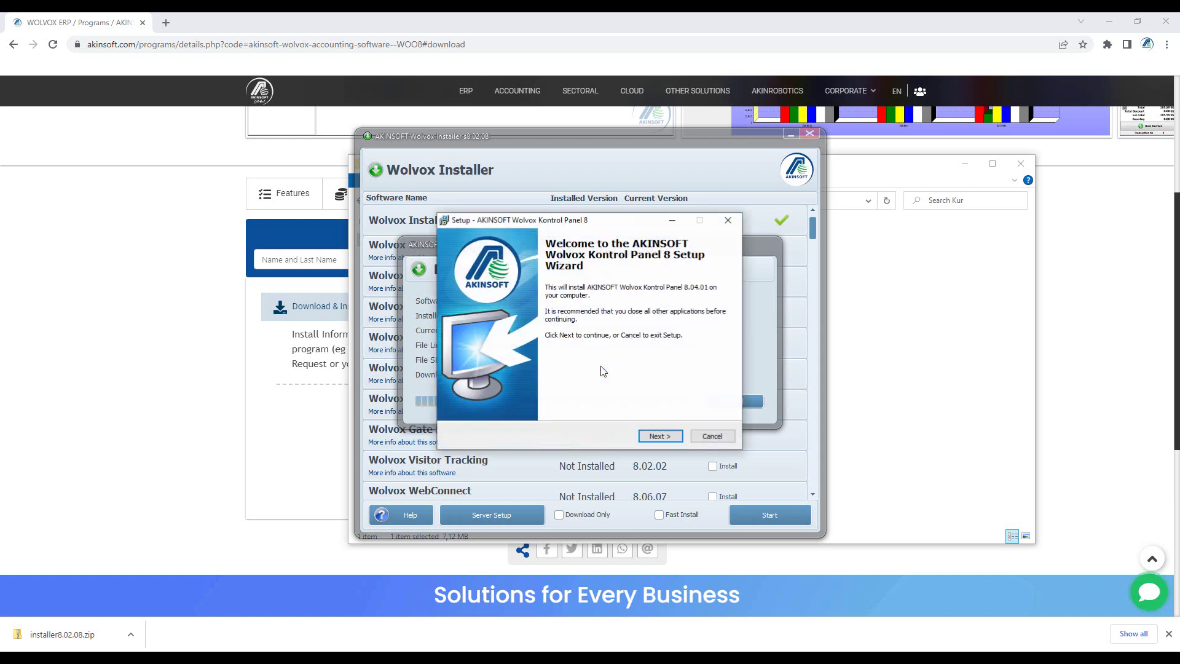
click(663, 435)
click(540, 398)
click(658, 438)
Toggle the Firebird server option, add a desktop shortcut, and install Kontrol Panel 8
click(658, 438)
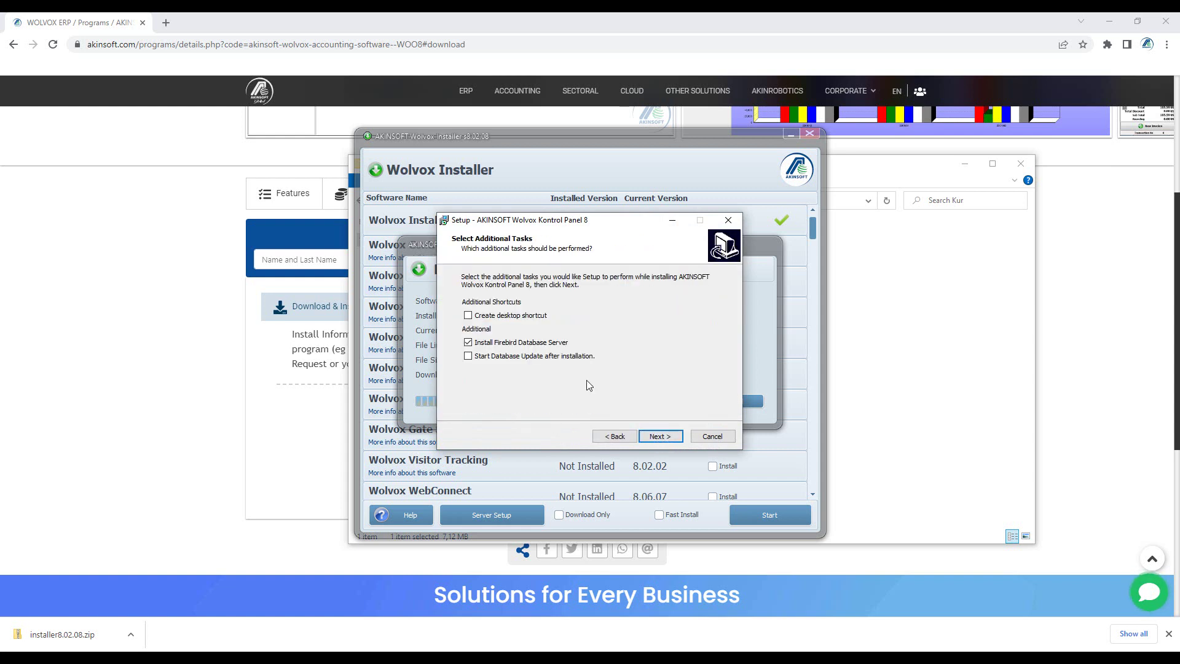
click(467, 342)
click(468, 315)
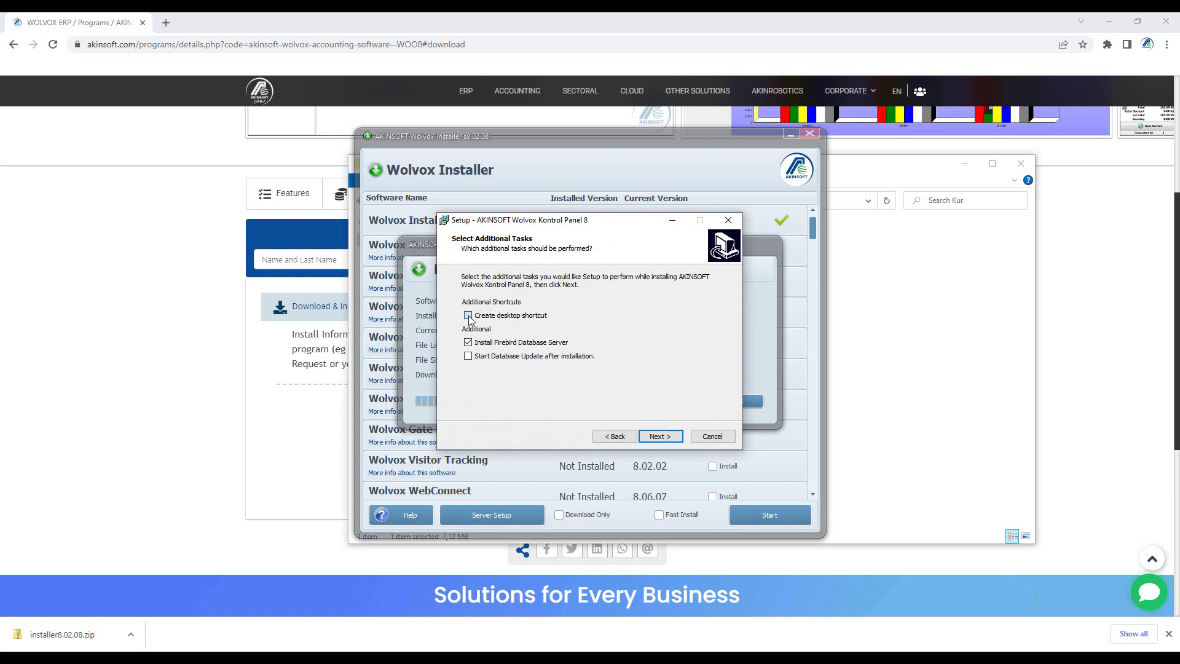
click(661, 435)
click(661, 436)
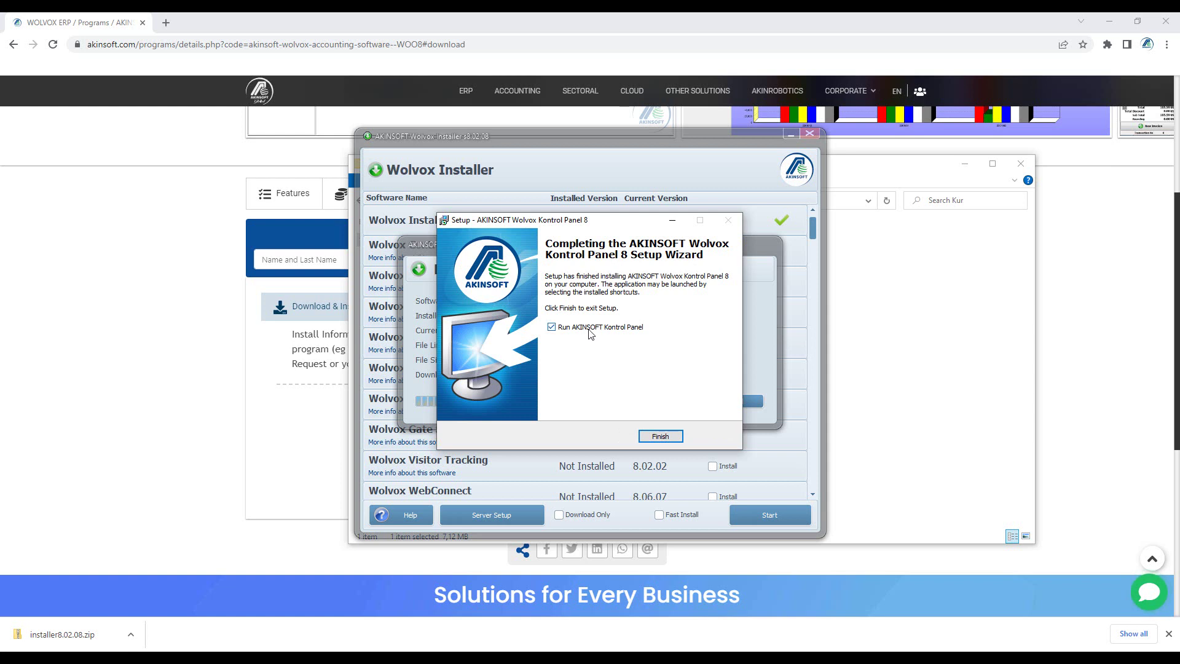
click(670, 438)
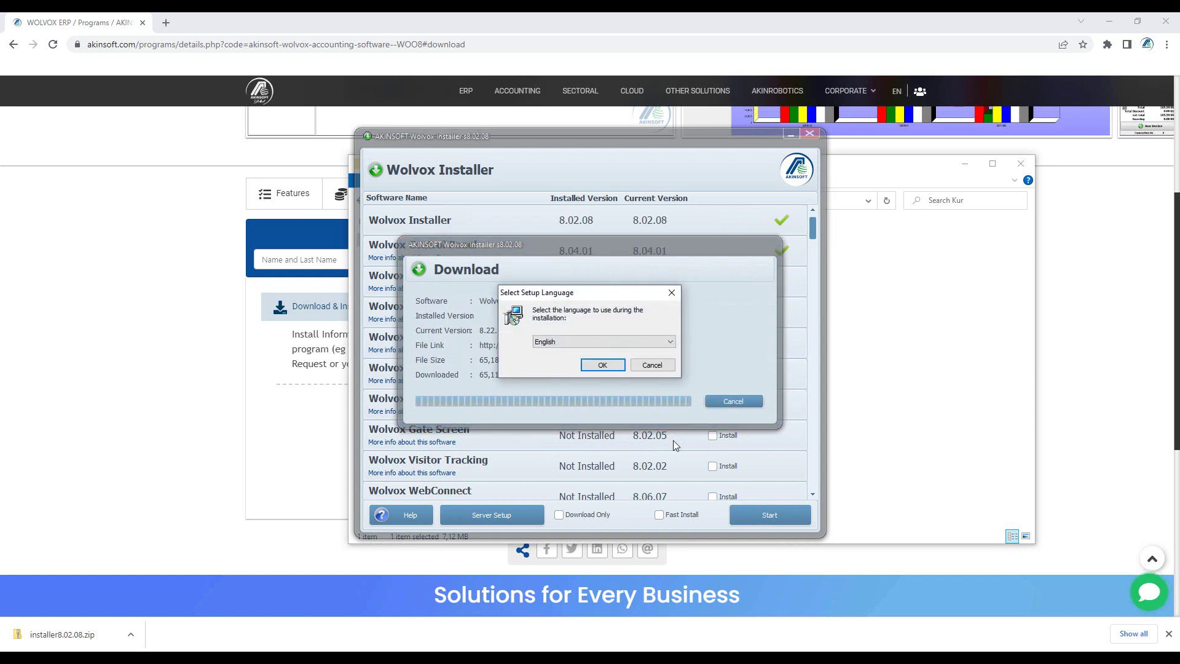
Install Wolvox ERP 8 in English, accepting the license and the default Wolvox8 folder
click(646, 341)
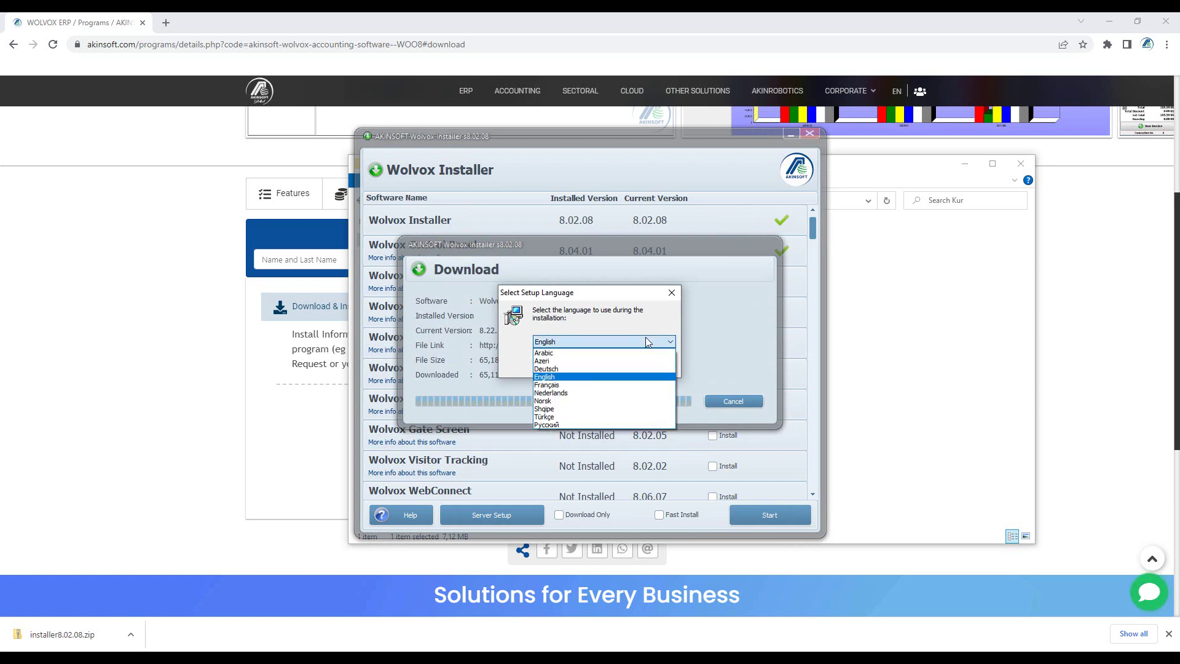
click(647, 343)
click(616, 365)
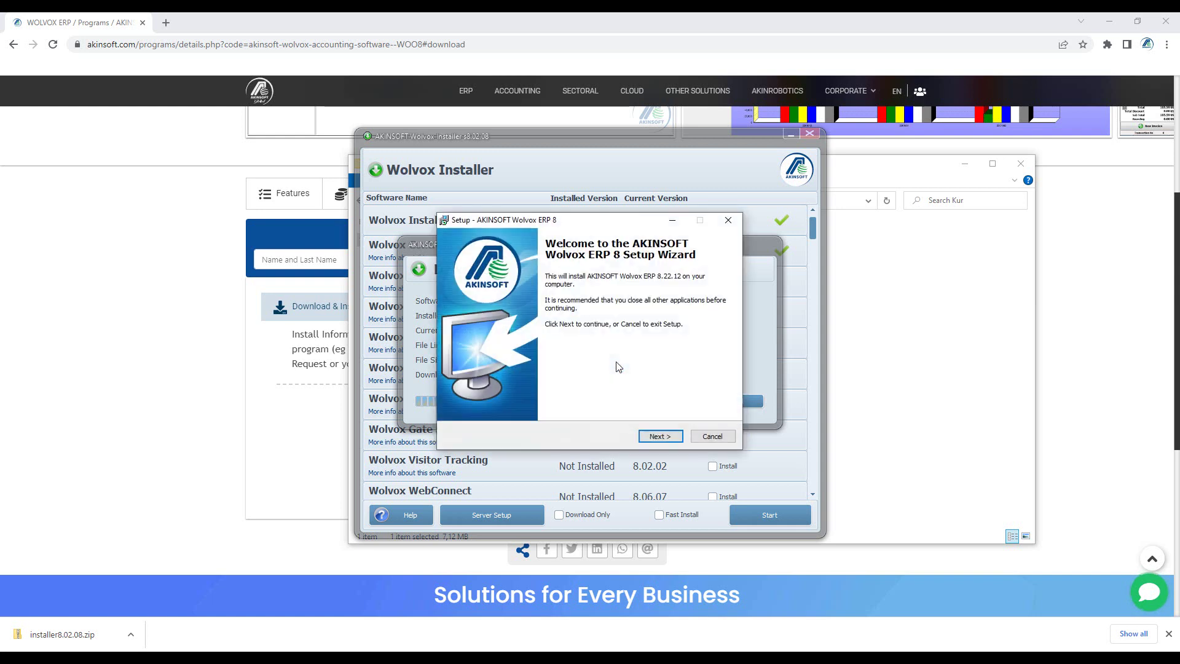
click(665, 436)
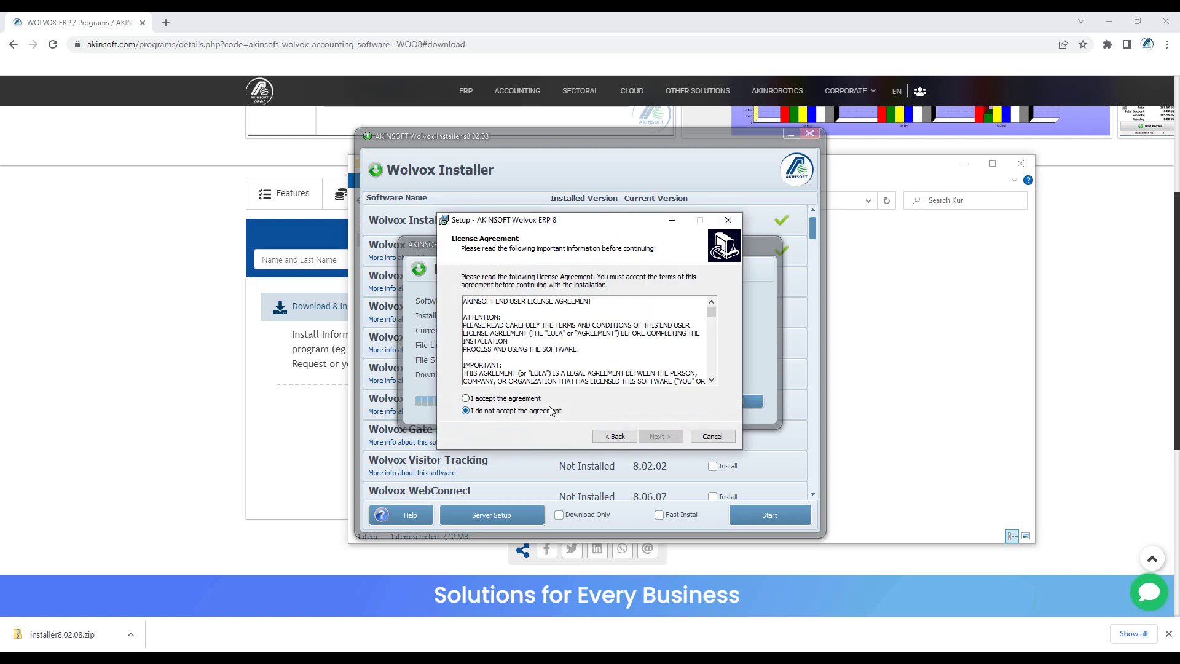
click(651, 437)
click(656, 437)
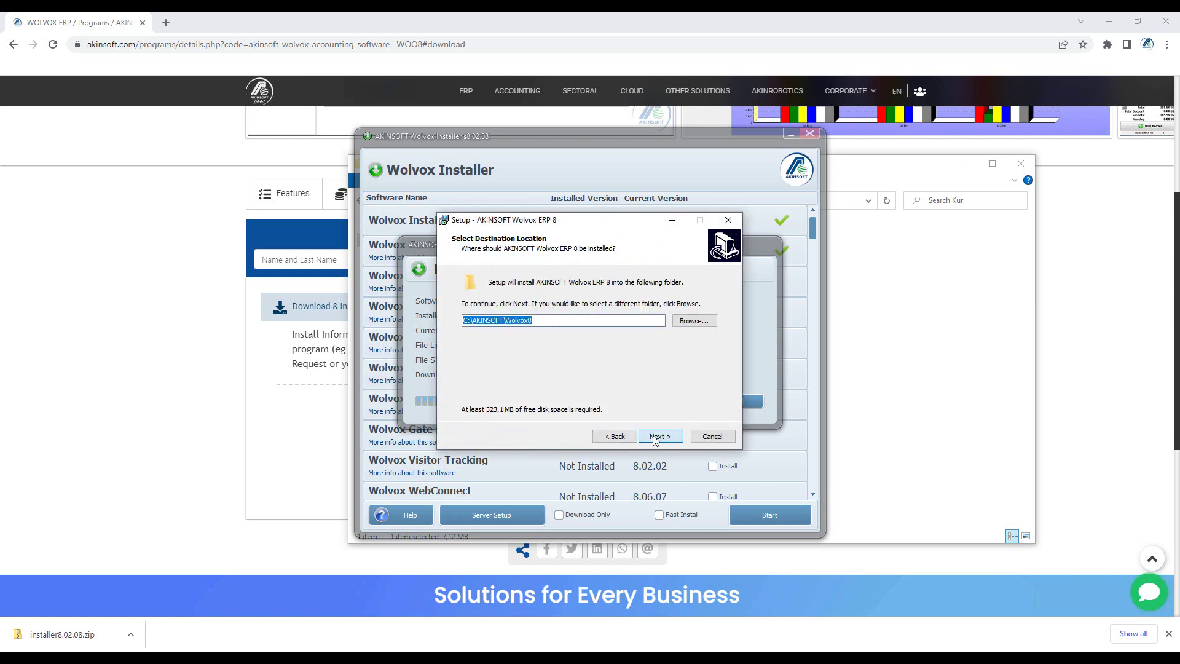
click(654, 437)
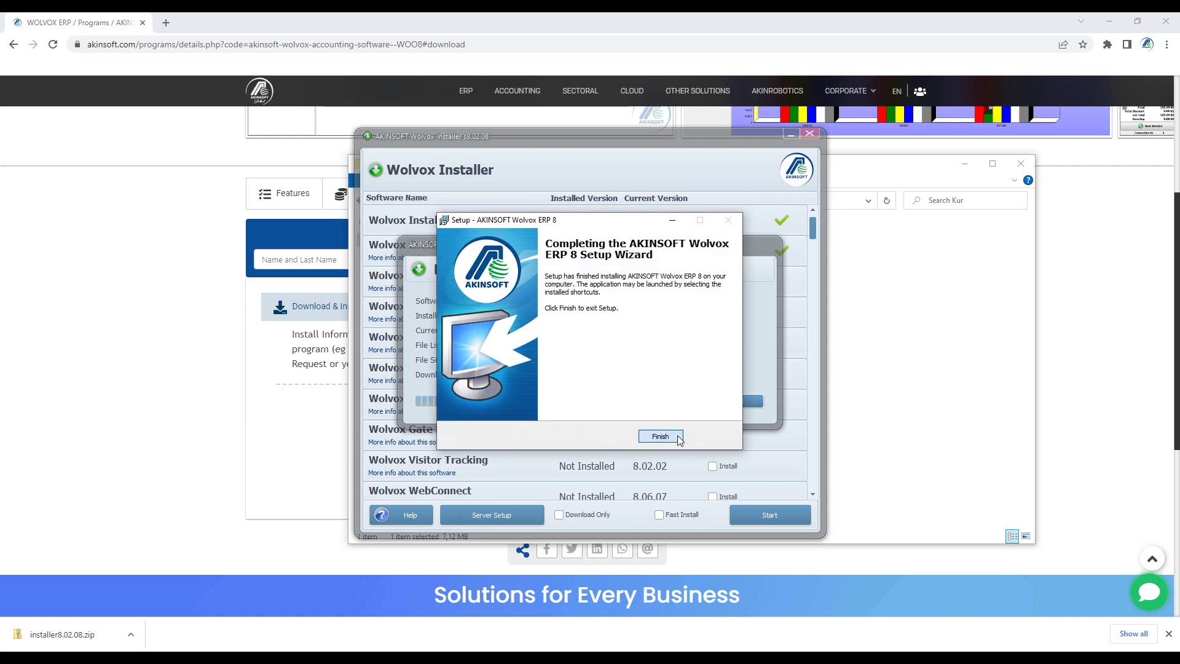
click(660, 437)
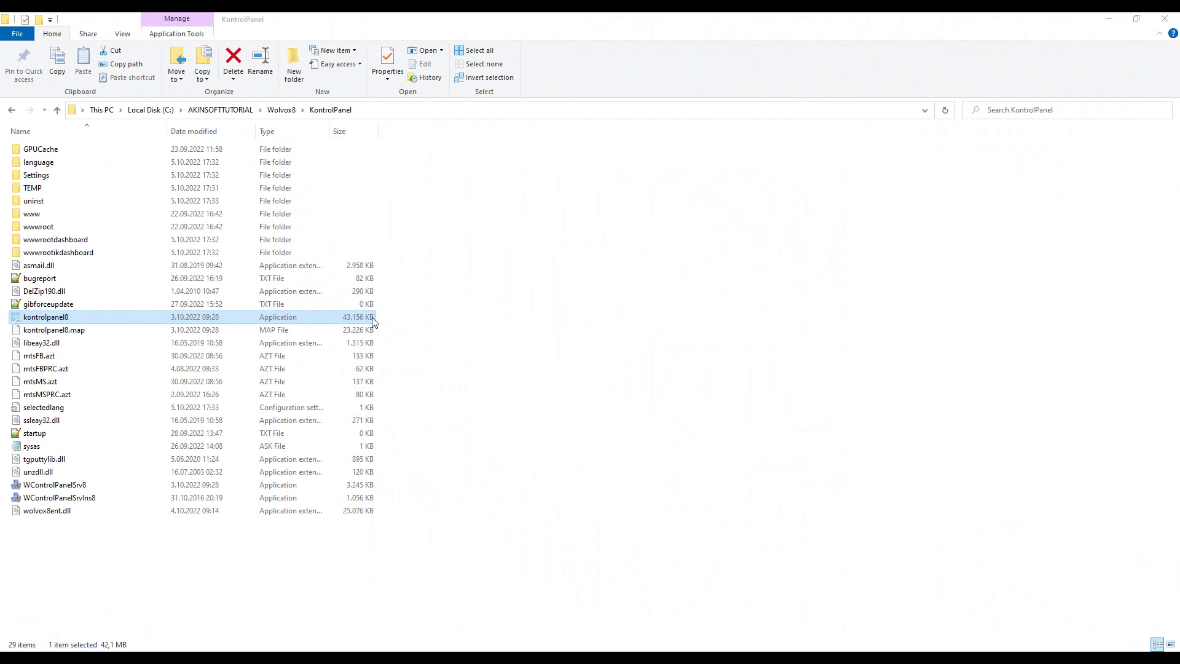
Launch kontrolpanel8 and select Microsoft SQL Server as the database server
double_click(373, 317)
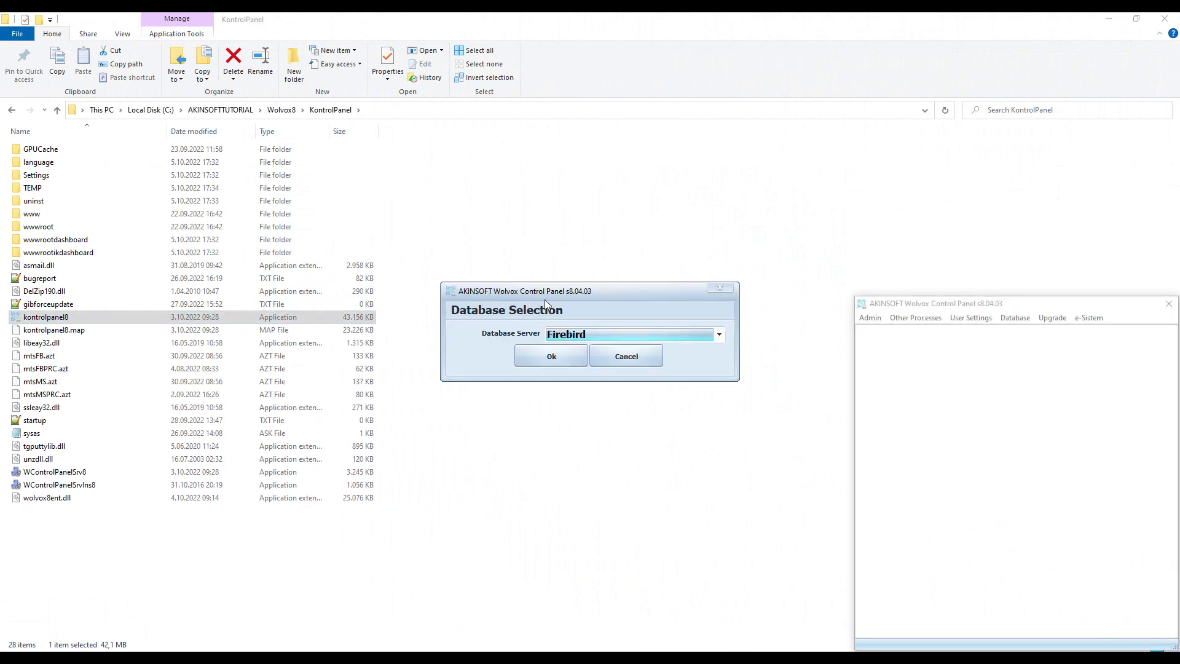
click(723, 335)
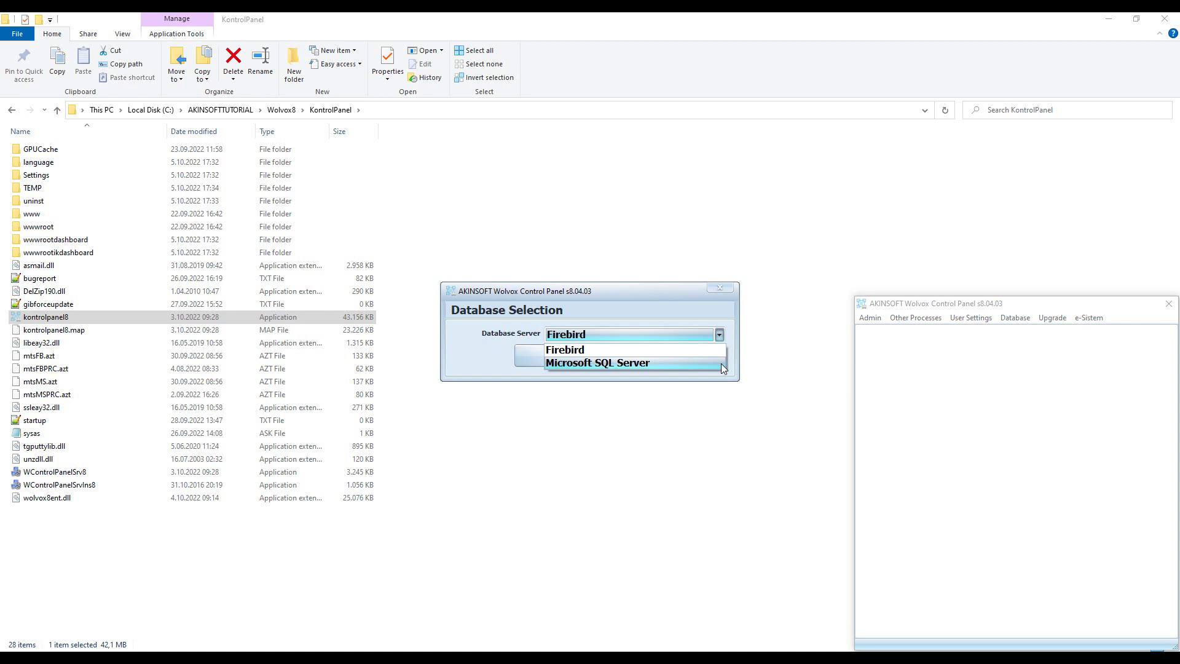
click(720, 363)
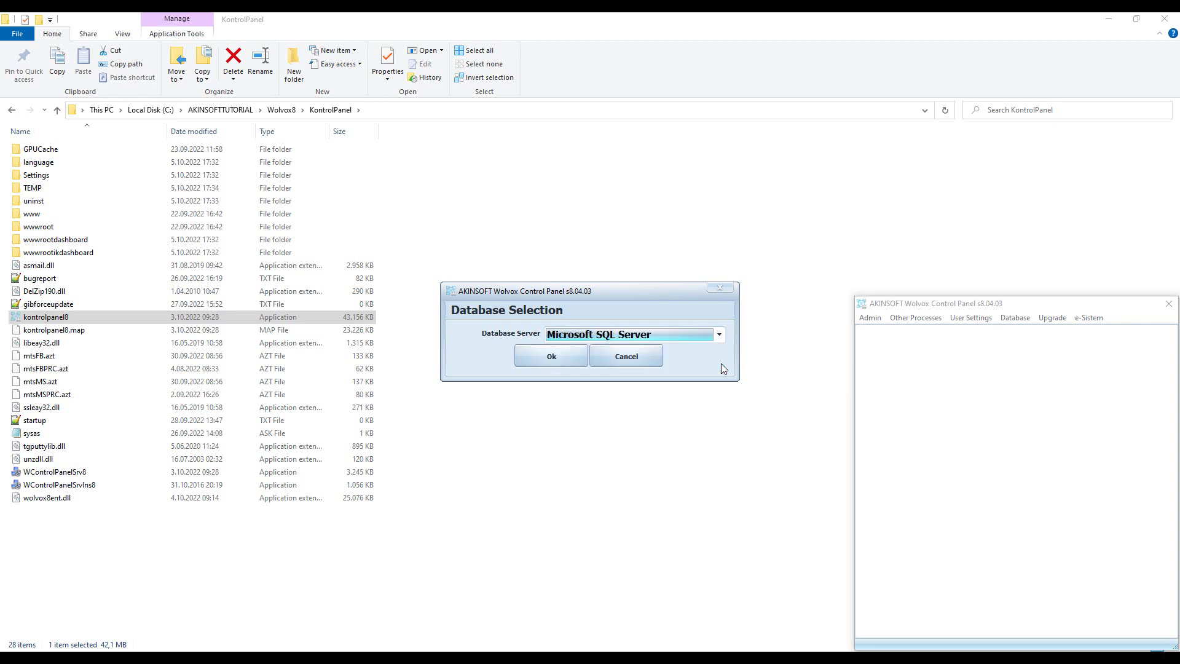
Log in as the default admin to the ASG-2115\TUTORIAL instance with the password remembered
key(Return)
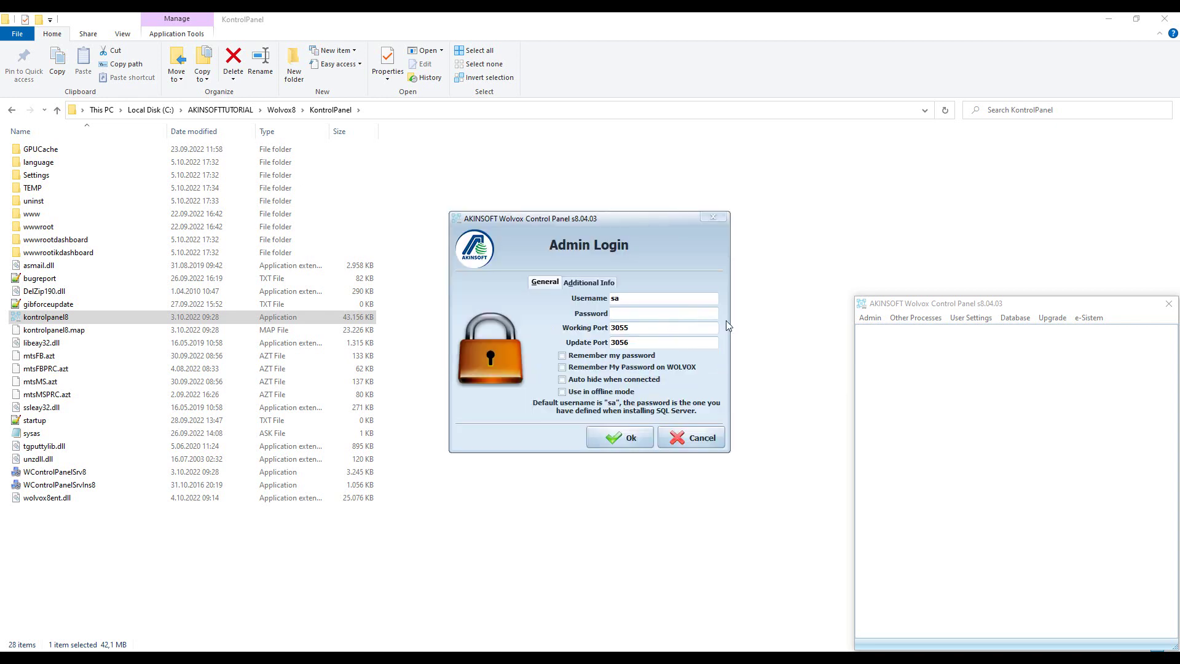
double_click(615, 298)
click(619, 312)
click(587, 283)
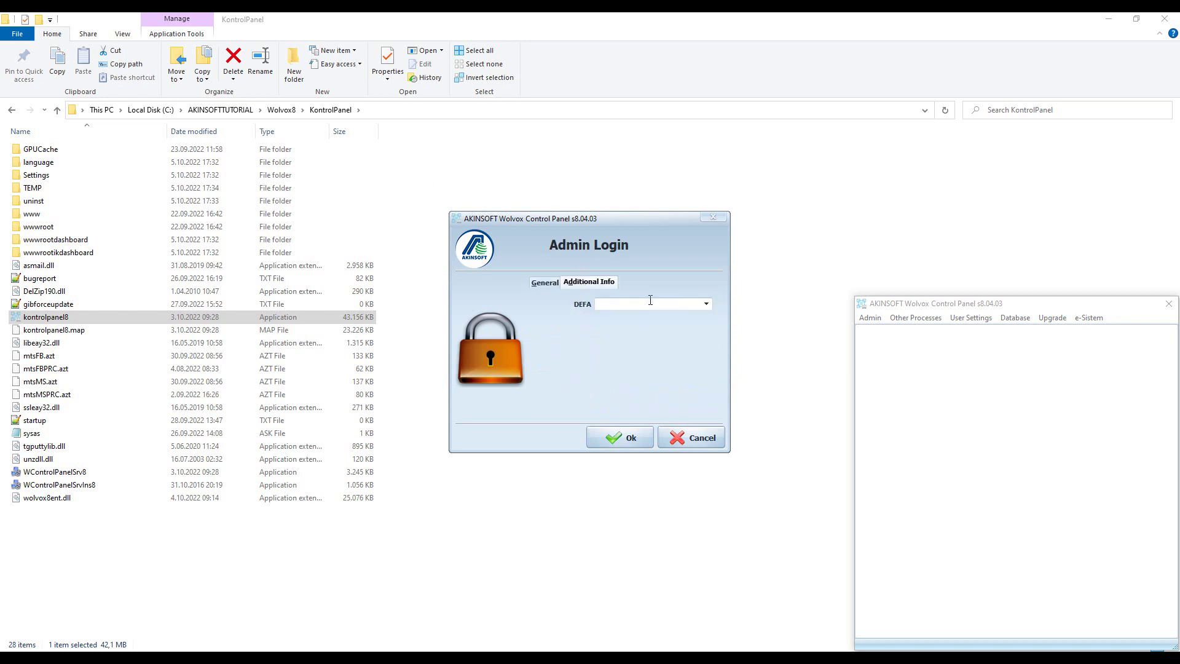
click(707, 303)
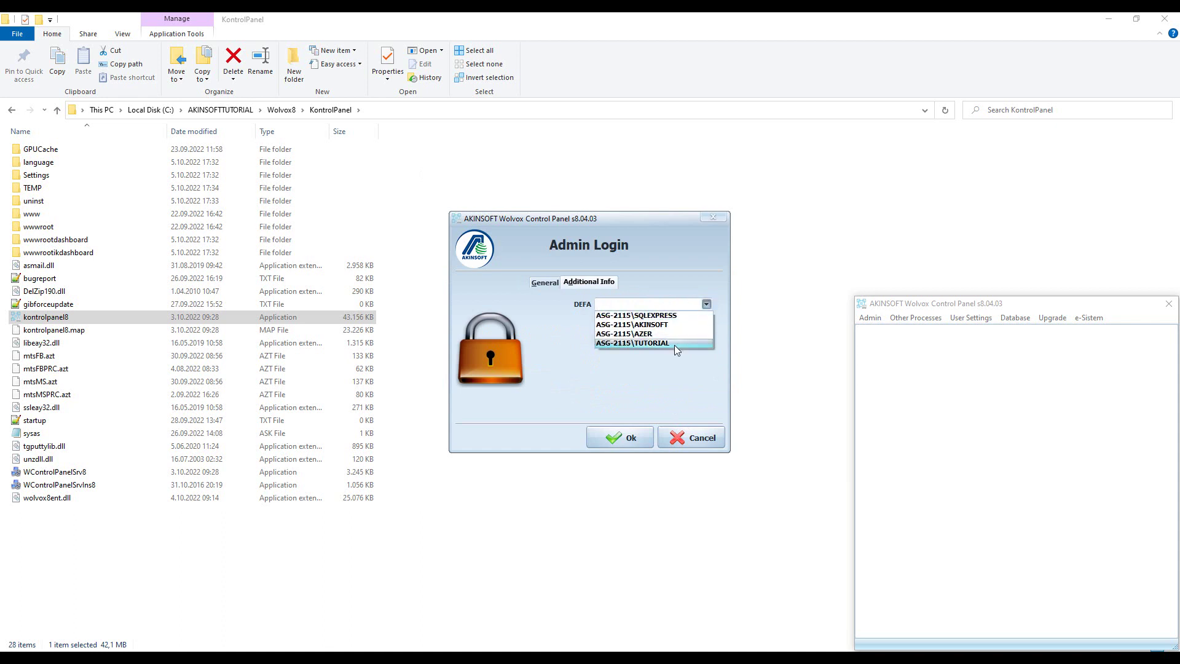
click(675, 346)
click(544, 283)
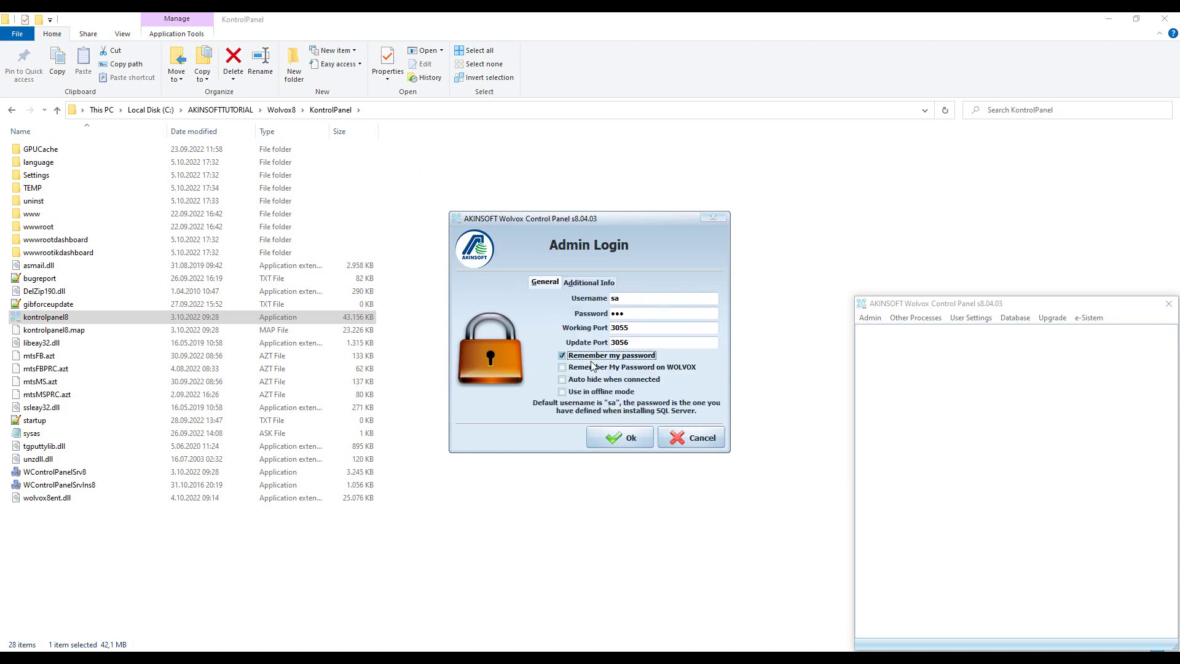
click(593, 367)
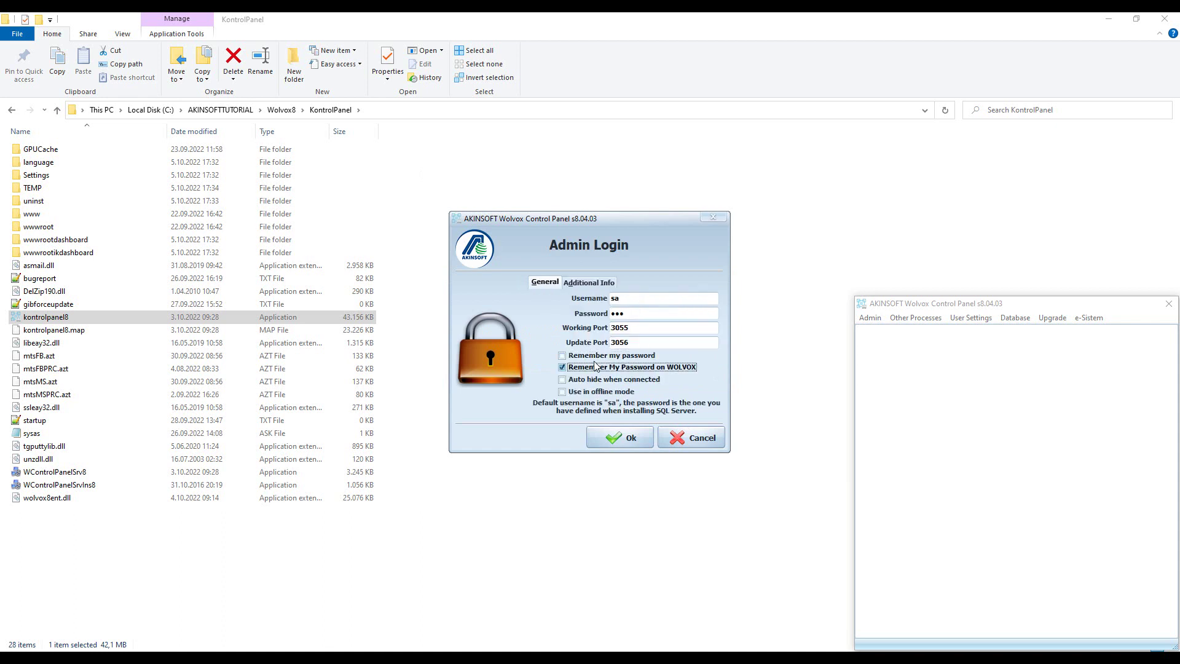
click(606, 438)
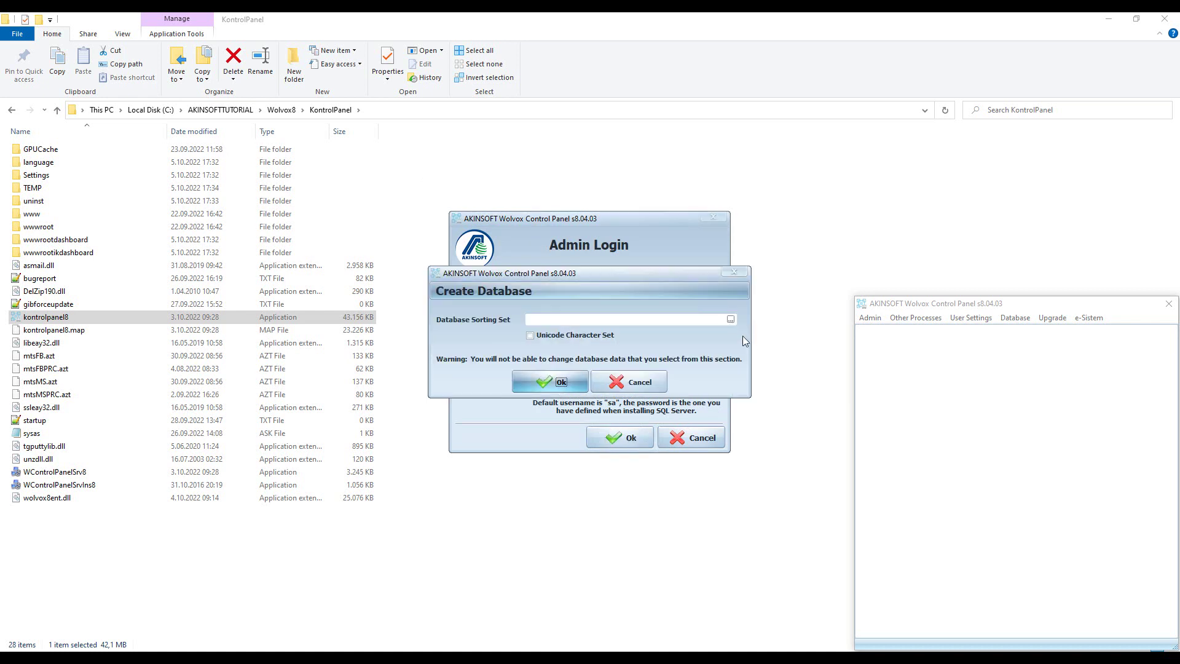
Pick Latin1_General_100_CI_AI sorting, tick Unicode Character Set, and confirm creating the database
click(731, 320)
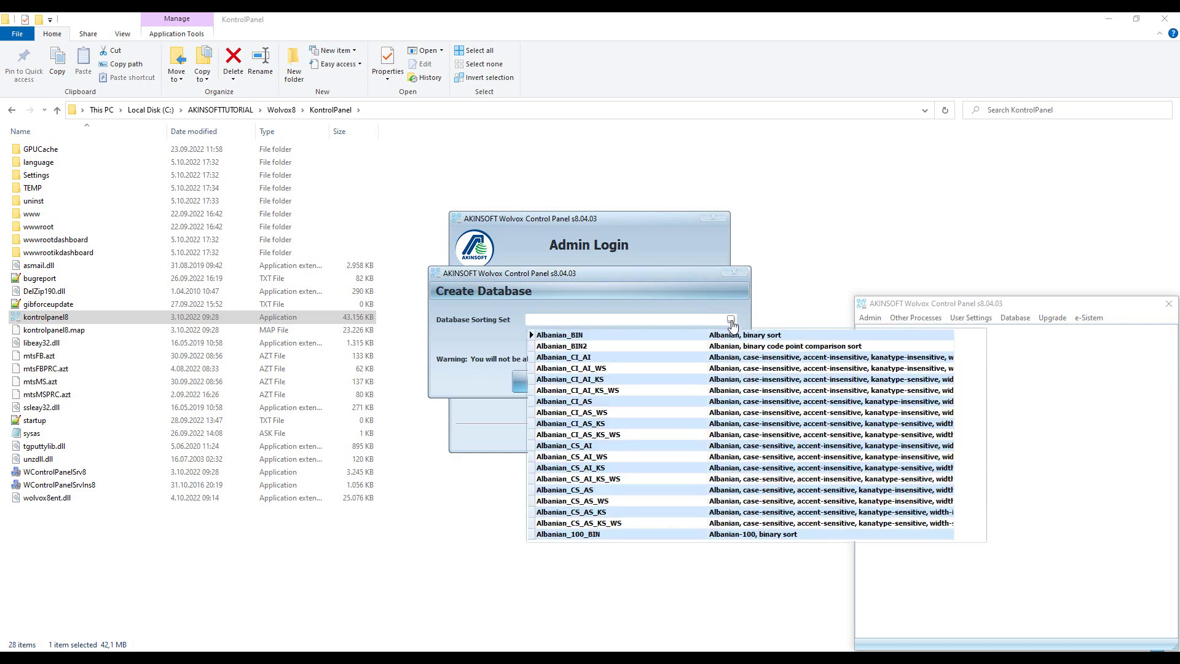
drag(981, 363, 979, 446)
click(654, 381)
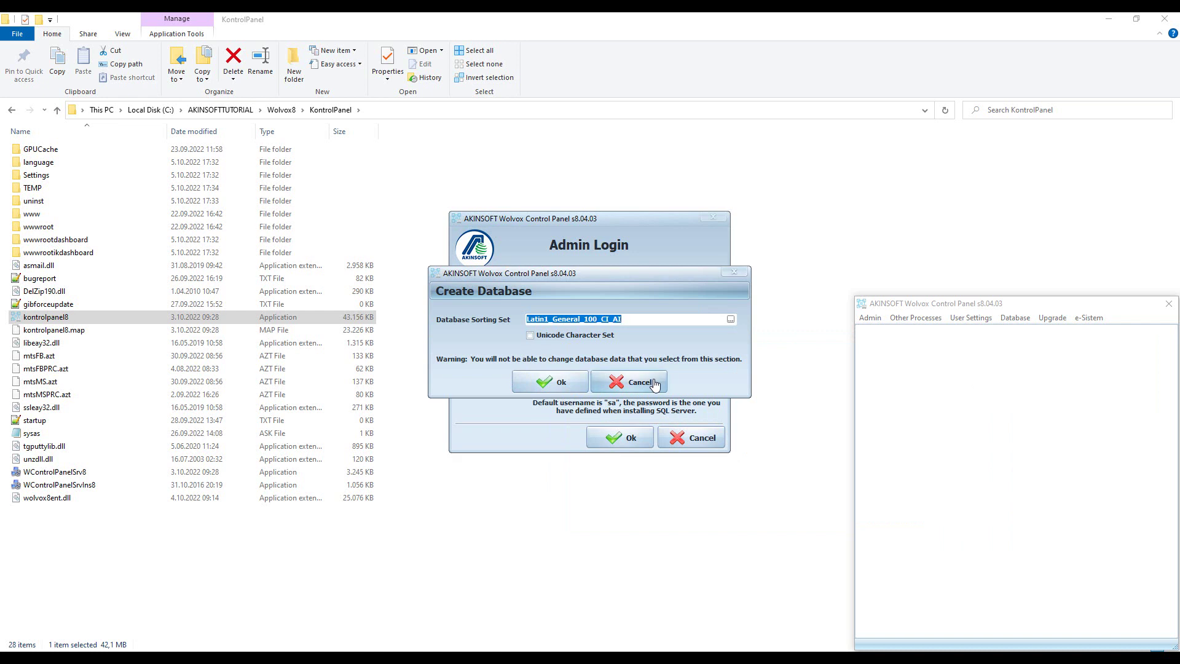
click(531, 337)
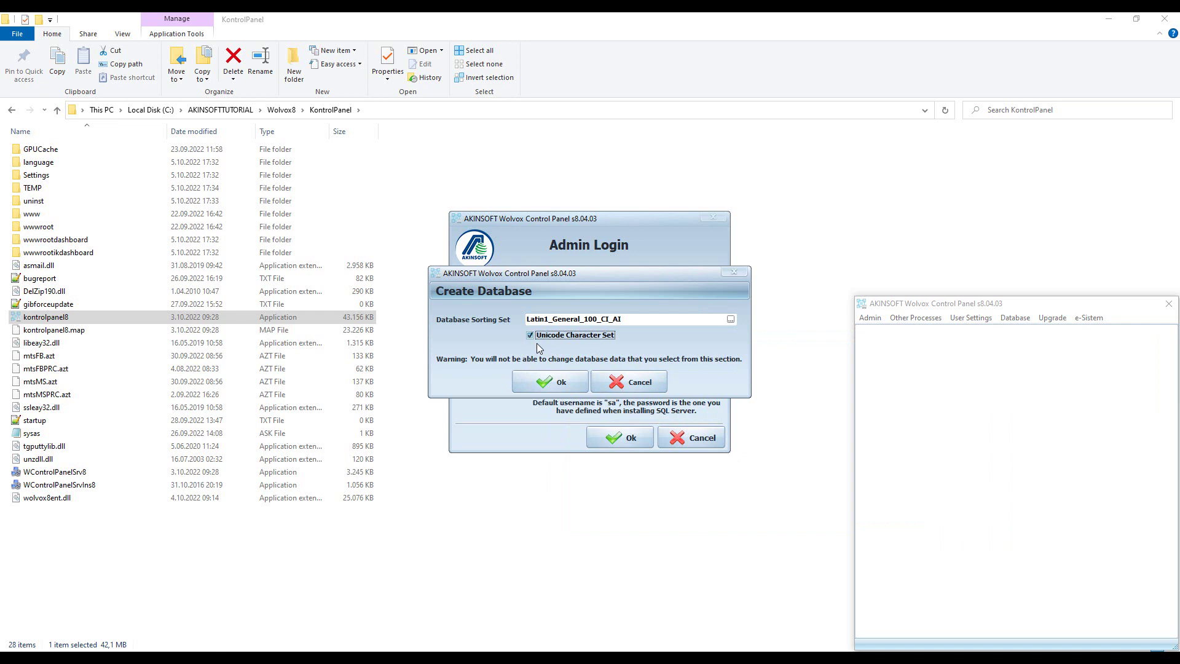
click(560, 382)
click(594, 386)
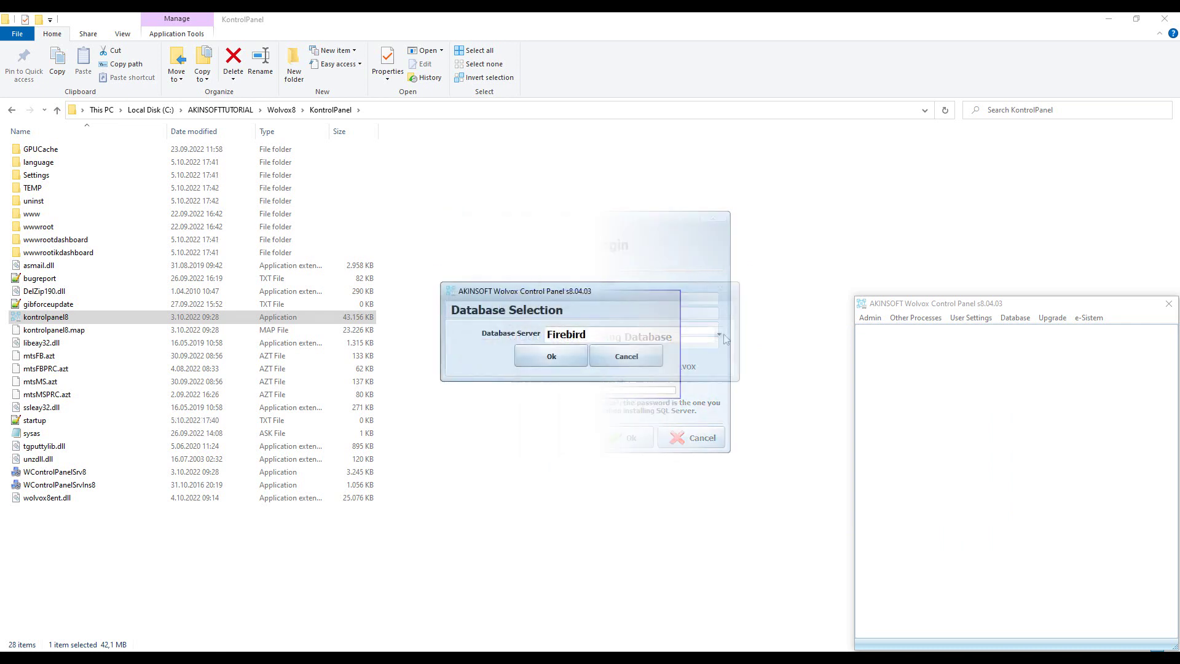
Keep Firebird as the database server and confirm the choice
click(719, 334)
click(718, 348)
click(570, 365)
click(631, 385)
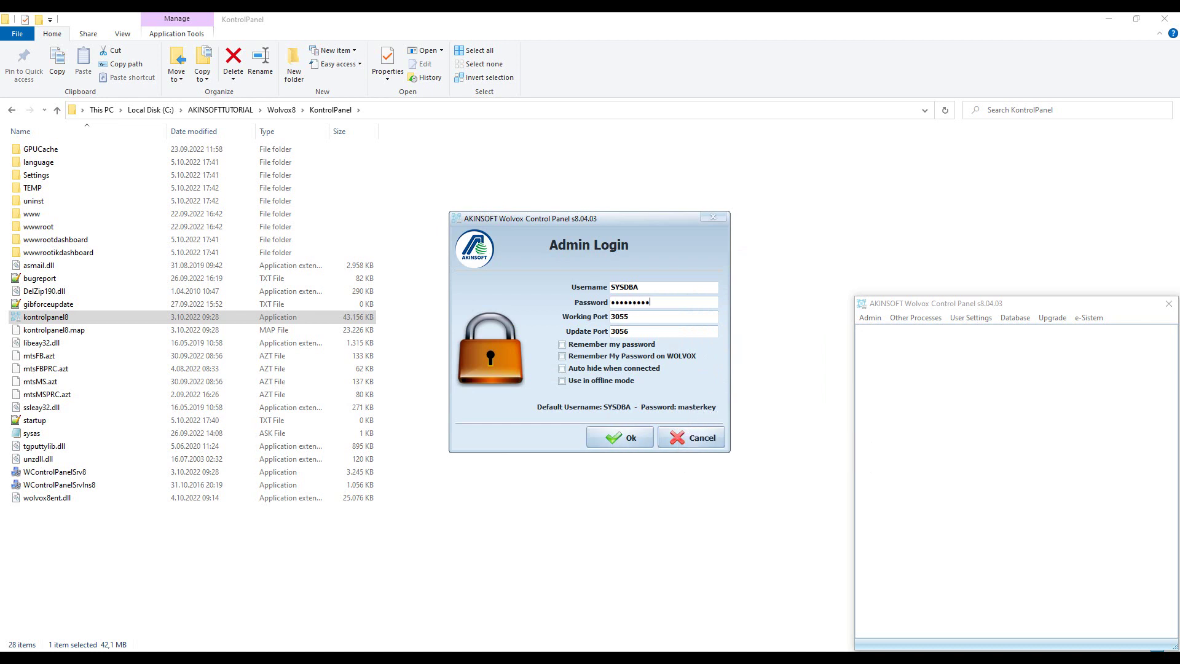
Log in as the Firebird administrator with both Remember password boxes ticked
click(617, 344)
click(620, 357)
click(624, 438)
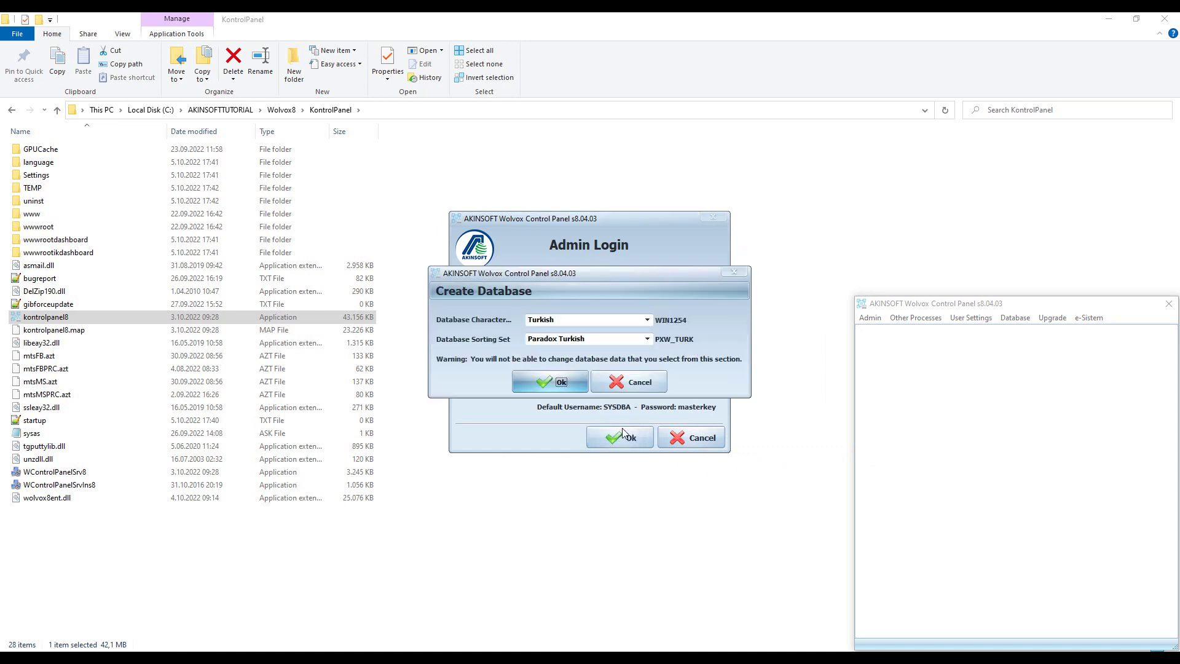
Create the database with Turkish character set and Paradox Turkish sorting, confirming with Yes
click(647, 320)
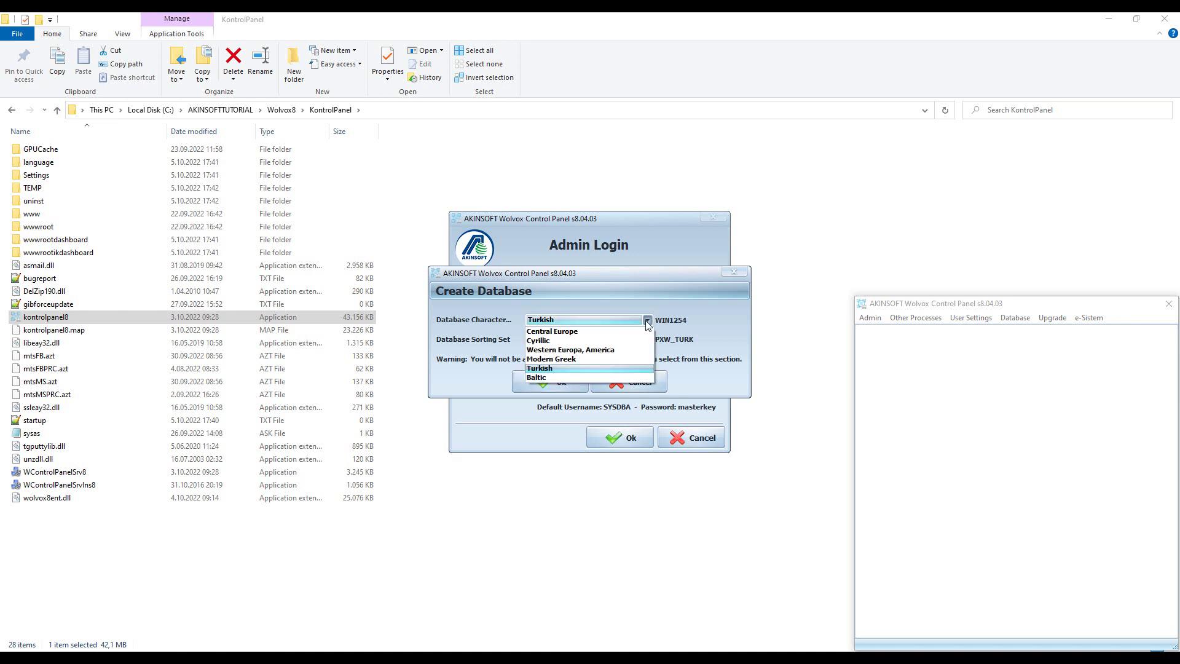
click(648, 320)
click(647, 340)
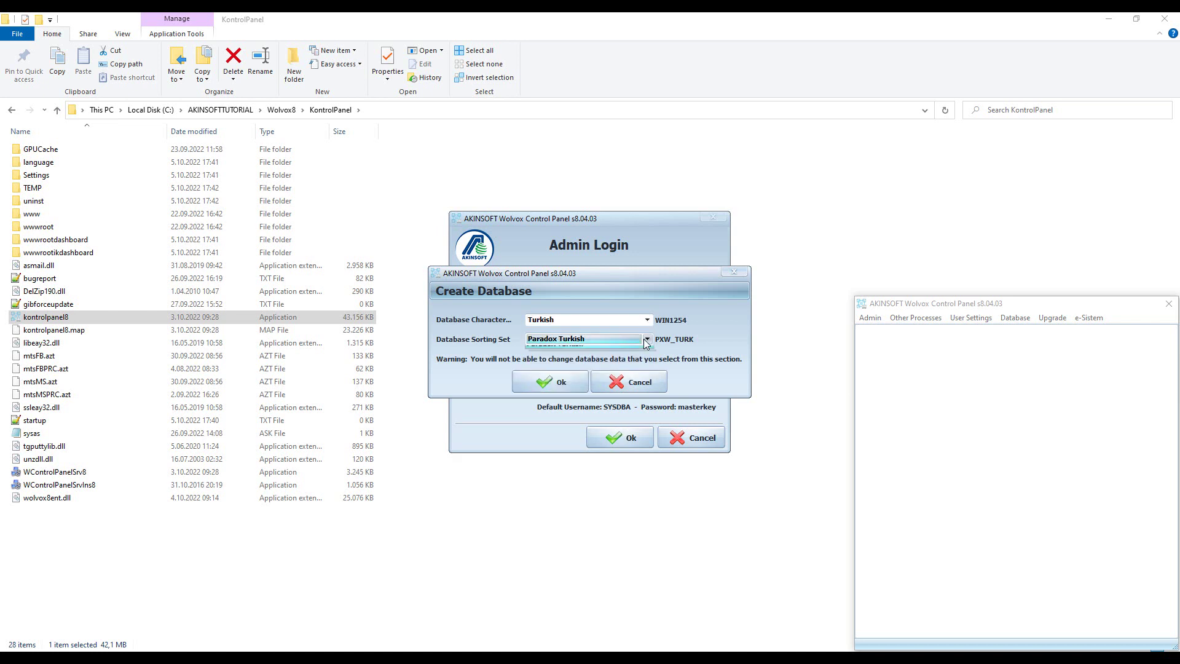
click(621, 347)
click(553, 382)
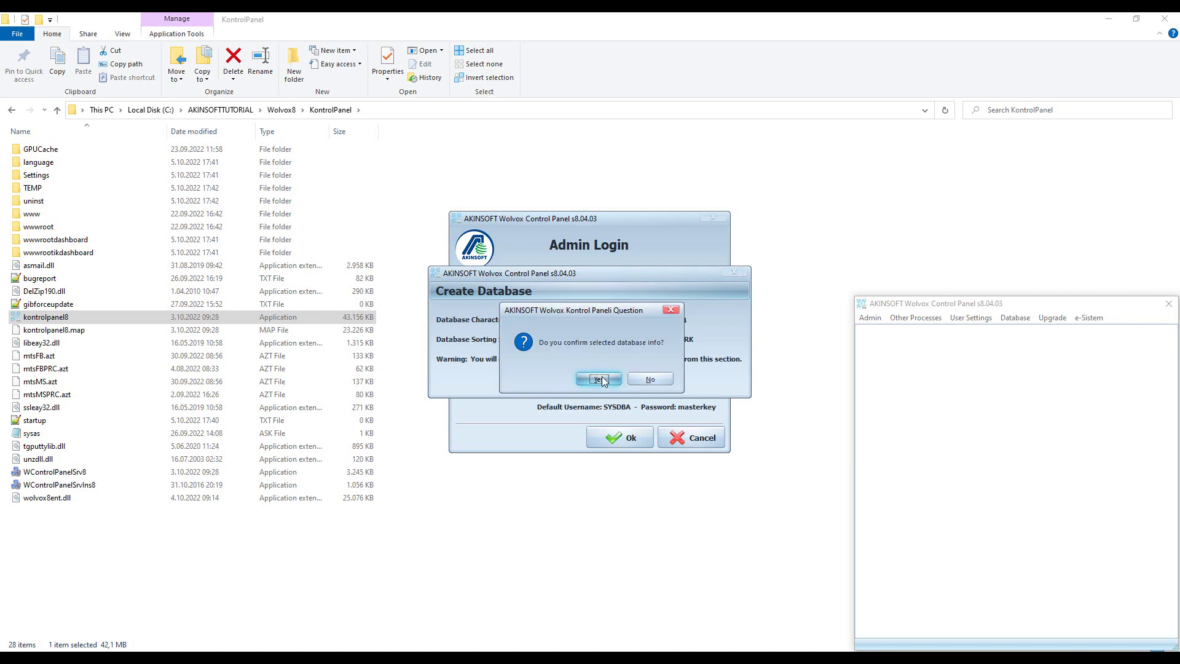
click(598, 380)
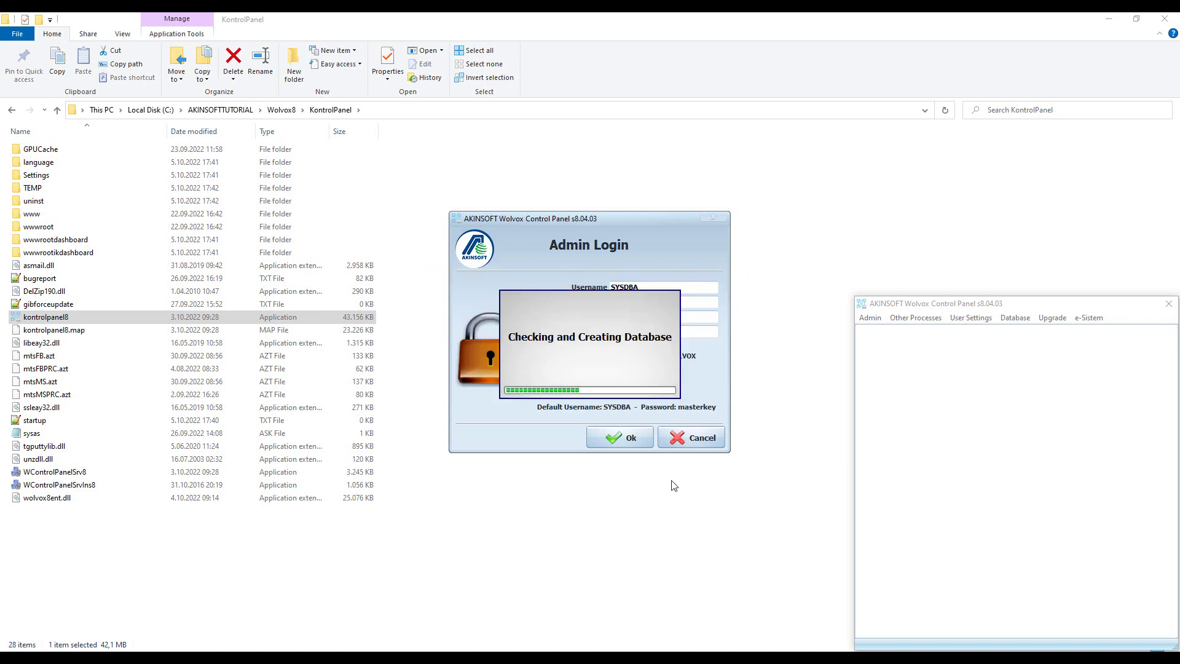